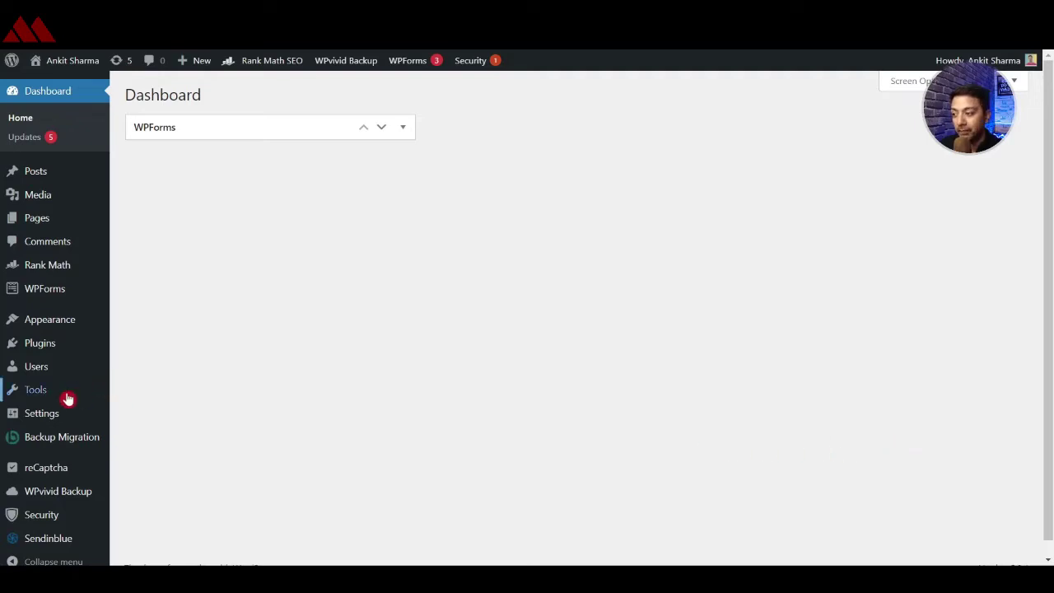
Step: Tick 'Anyone can register' in General Settings and save the changes
click(29, 420)
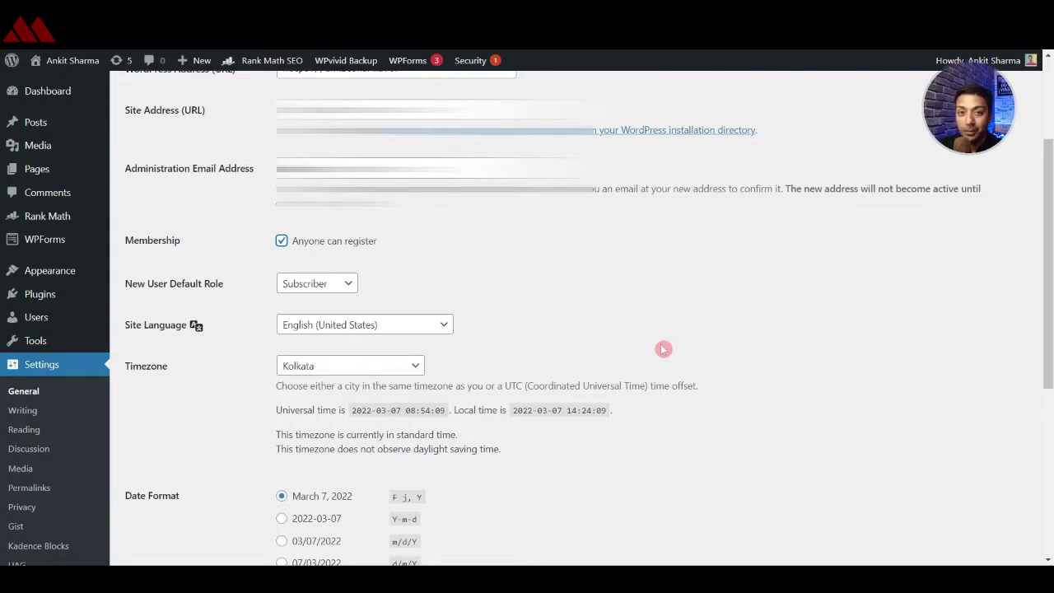
scroll(664, 349, down, 5)
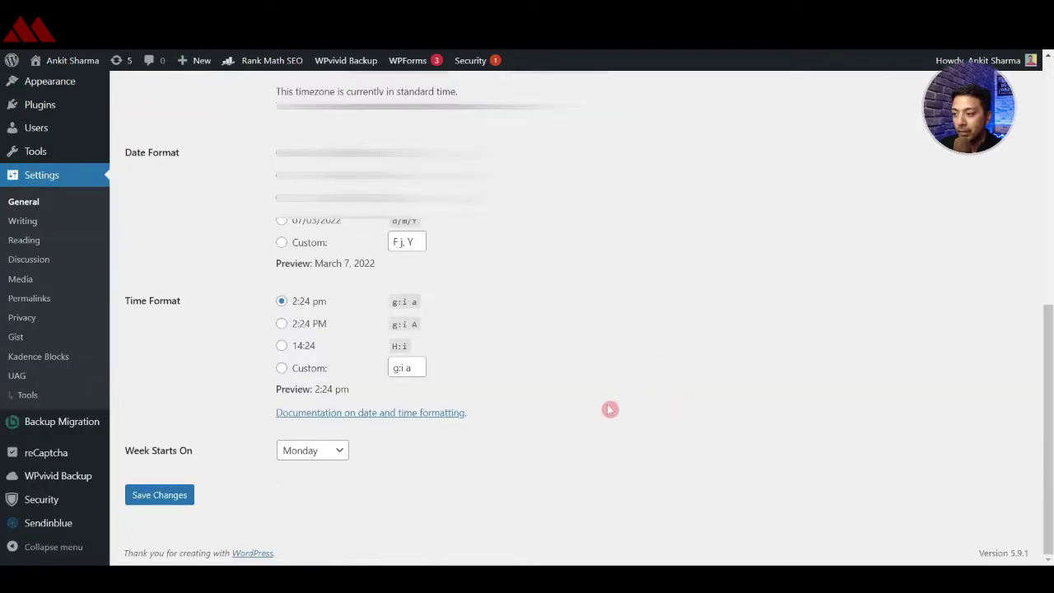
click(187, 498)
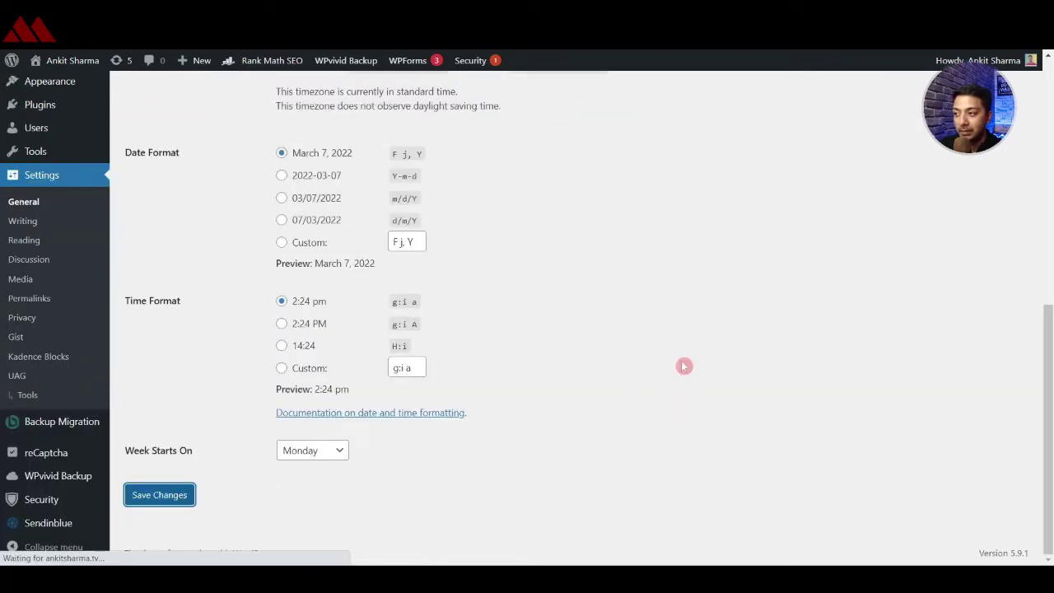
mouse_move(52, 107)
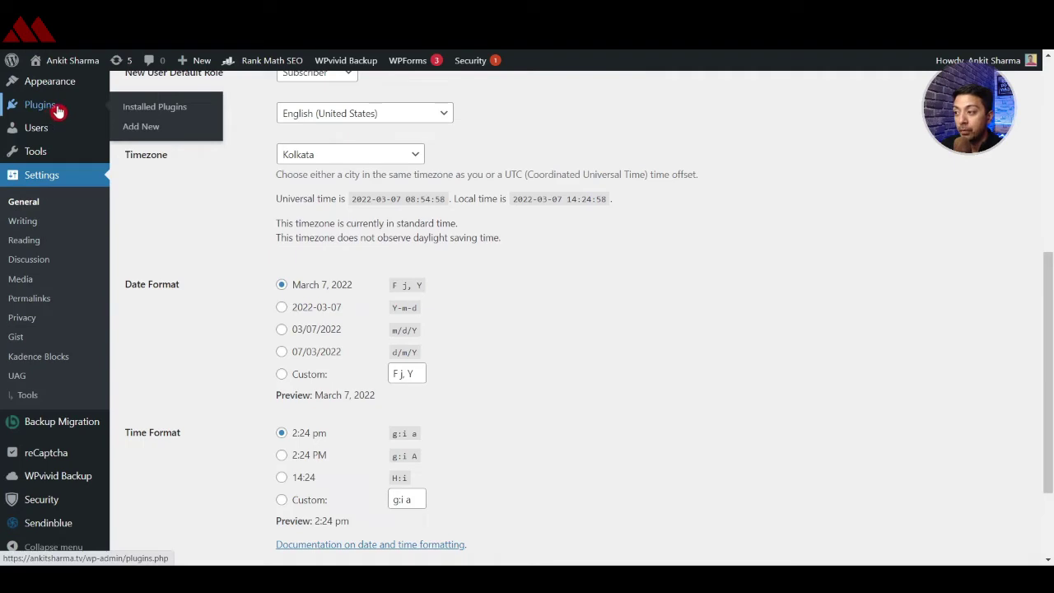
Step: Install and activate the Nextend Social Login plugin, then open its Settings page
click(144, 128)
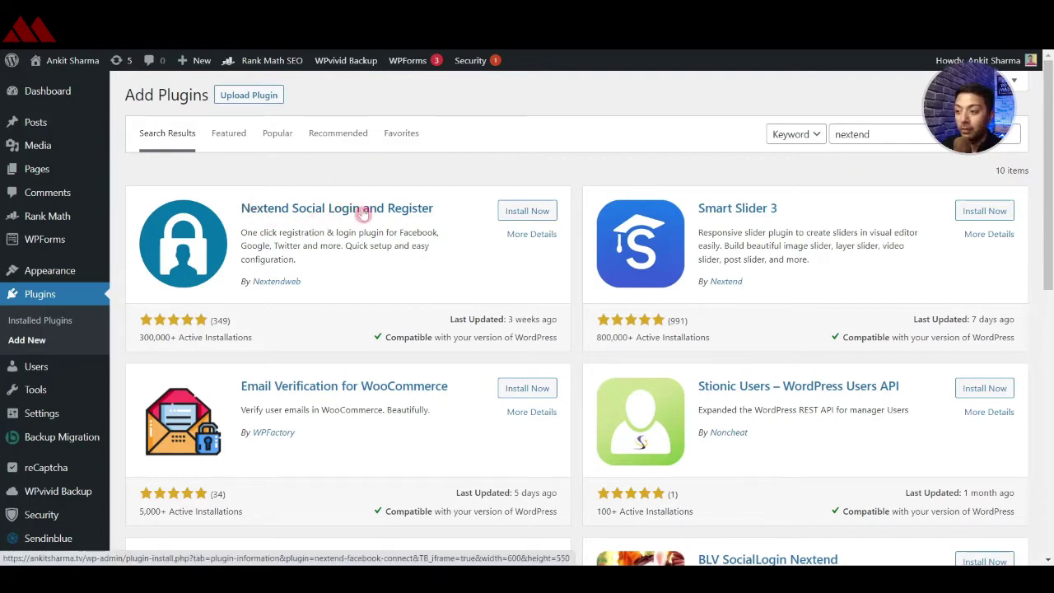
click(507, 212)
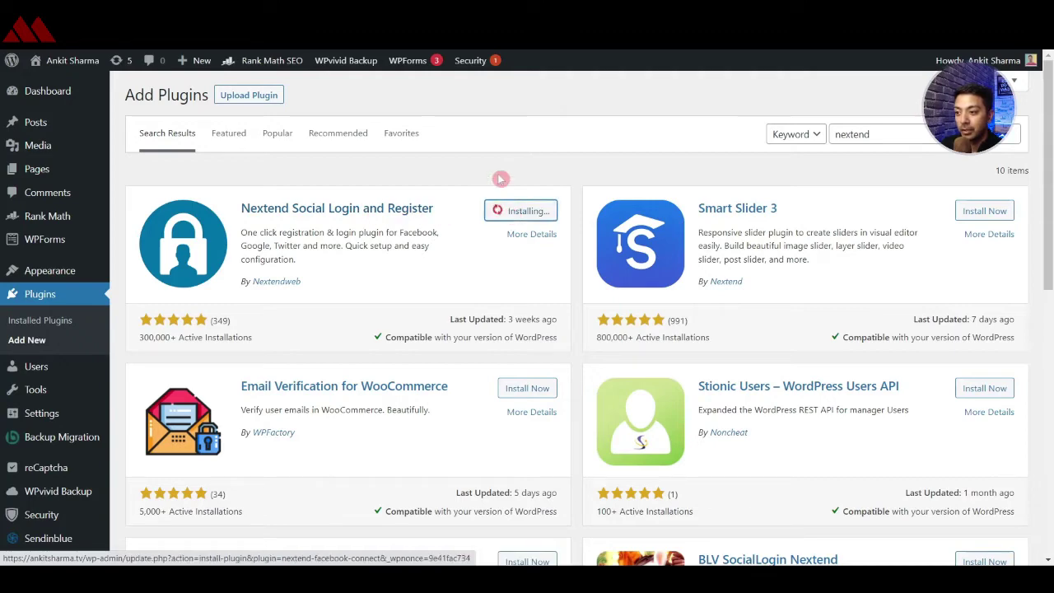
click(543, 211)
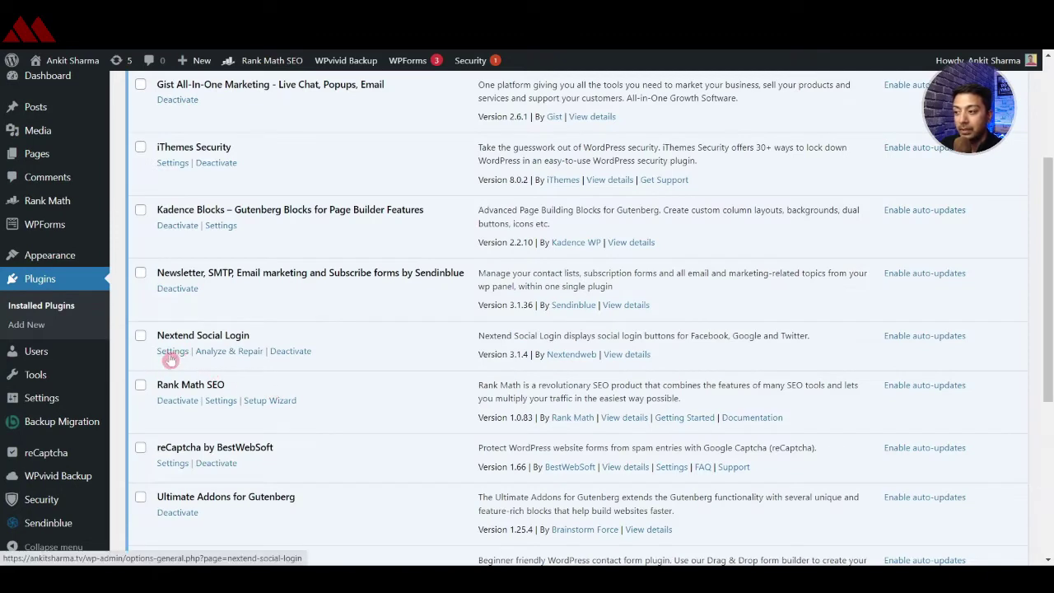
click(171, 352)
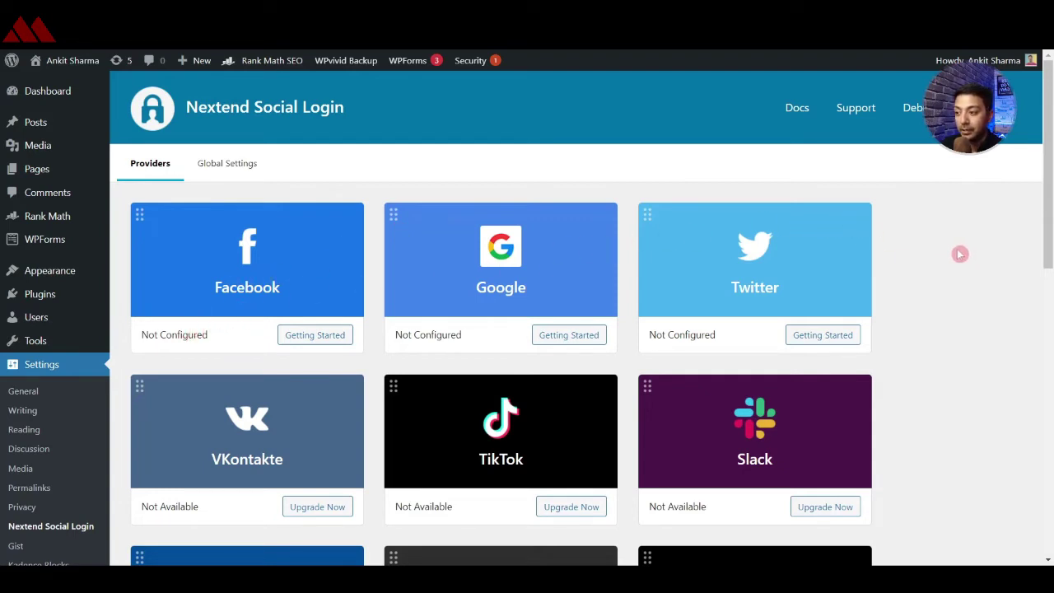
Step: Start the Facebook Getting Started guide and open developers.facebook.com/apps in a new tab
click(298, 337)
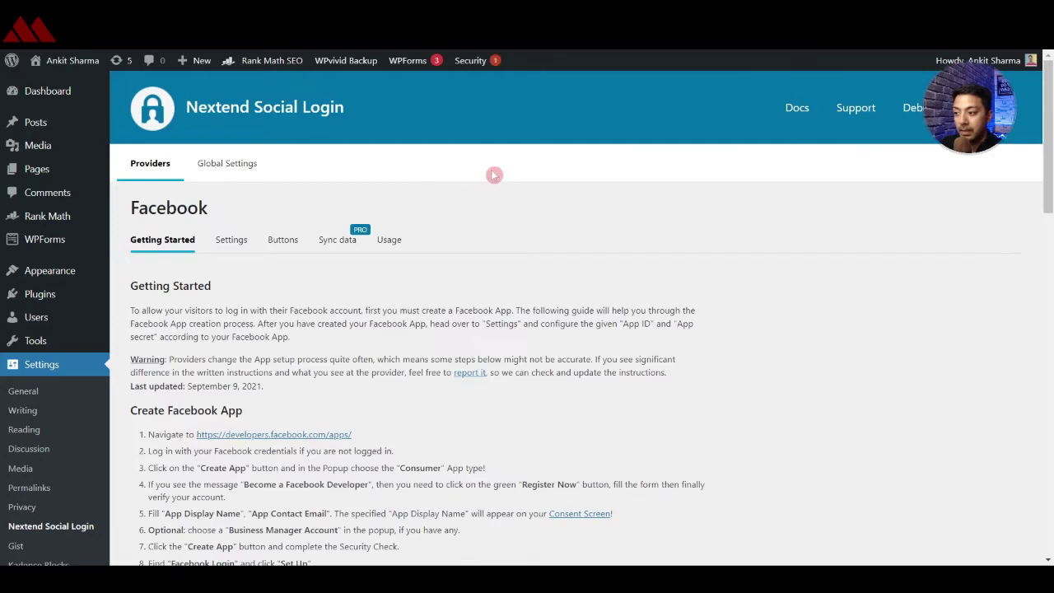
scroll(527, 216, down, 3)
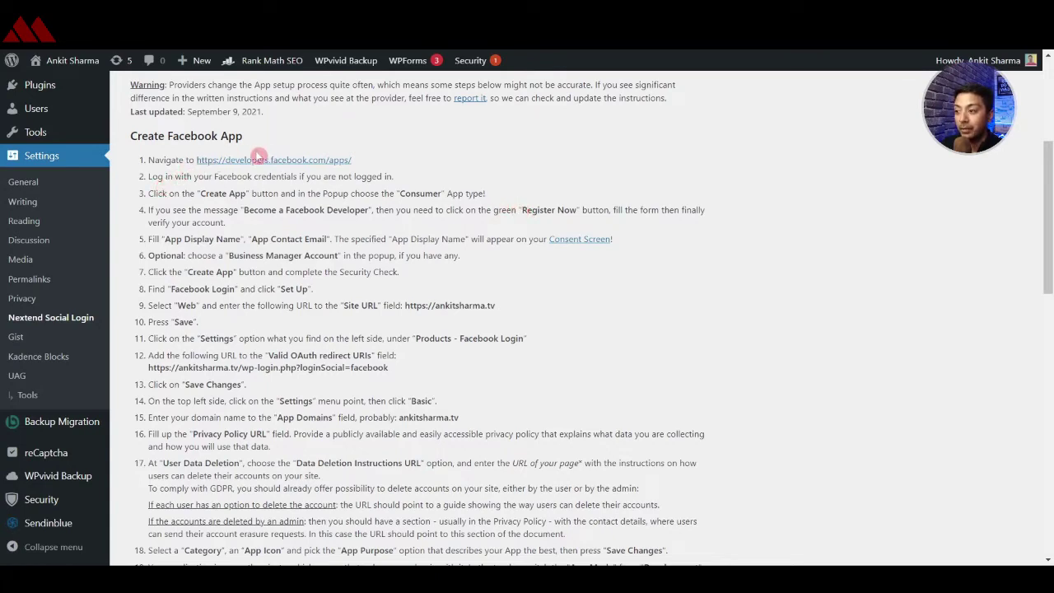
right_click(285, 162)
click(298, 172)
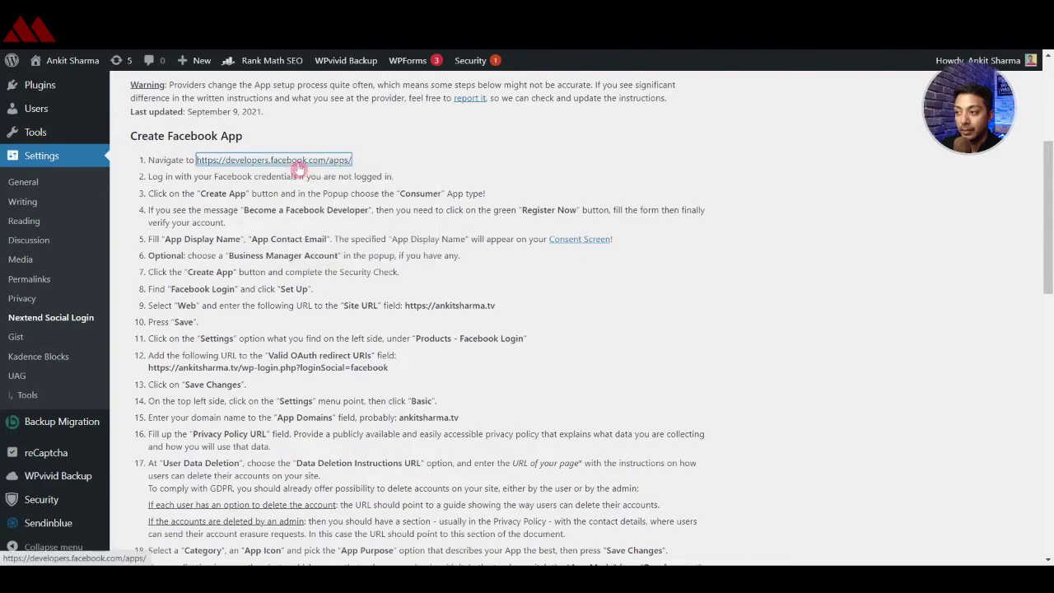
key(ctrl+Tab)
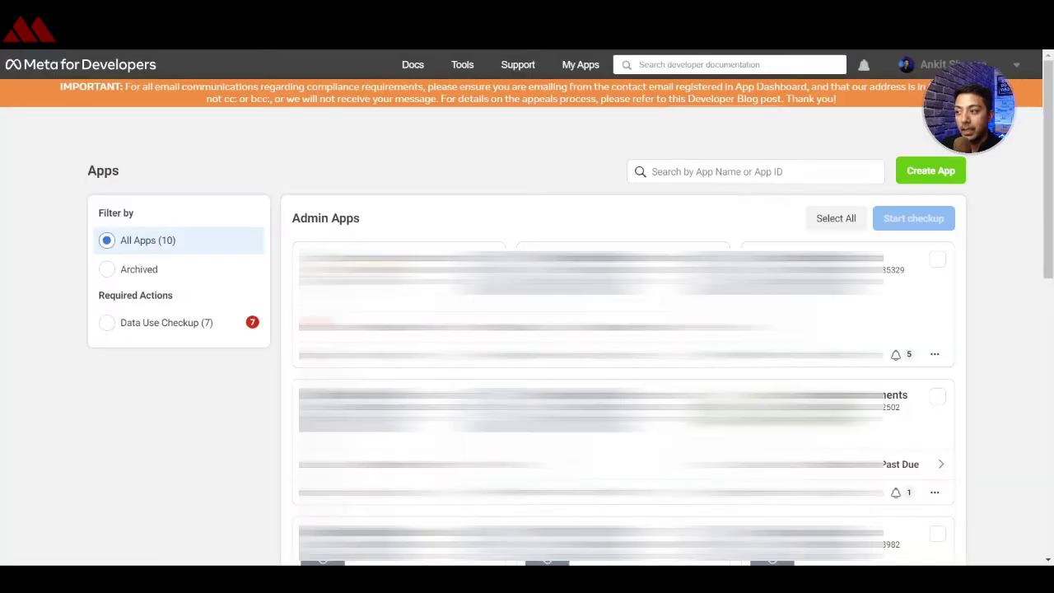
Step: Create a Meta app of type None with a display name and email, confirming with the account password
click(937, 180)
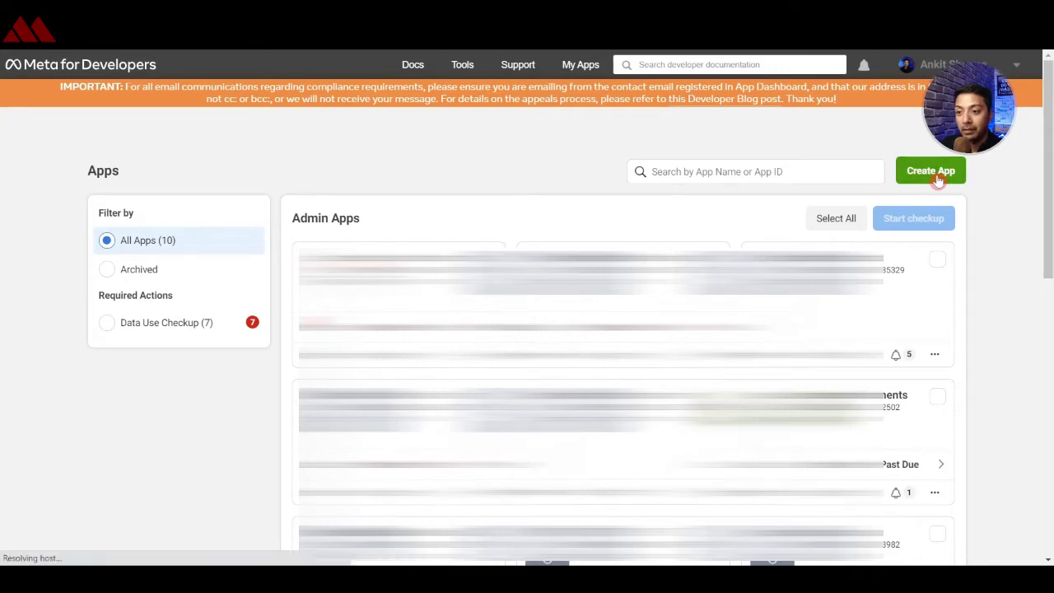
scroll(941, 405, down, 2)
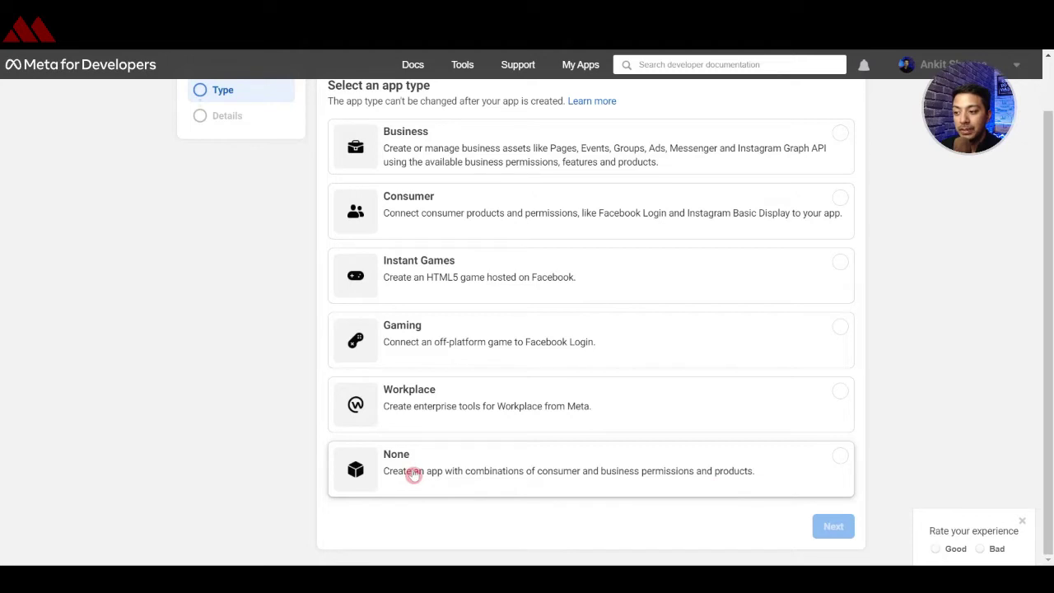
click(413, 475)
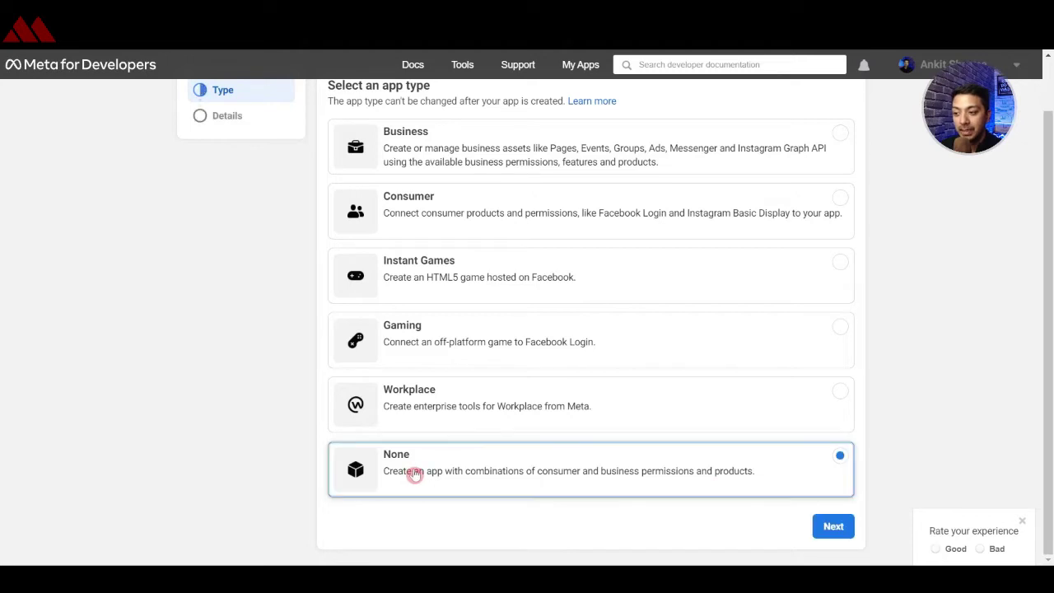
click(833, 526)
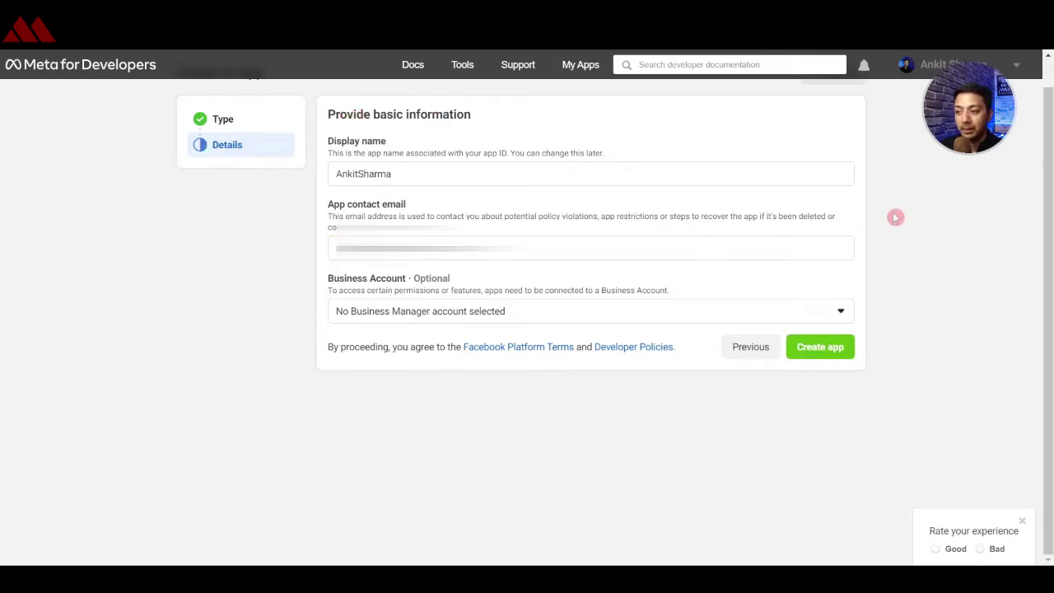
click(820, 347)
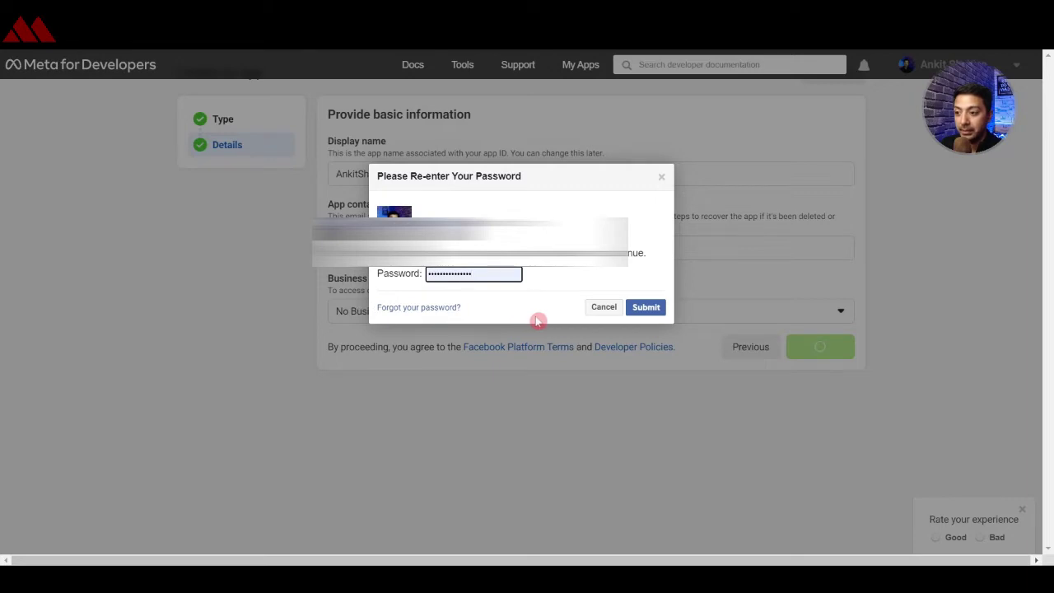
click(647, 308)
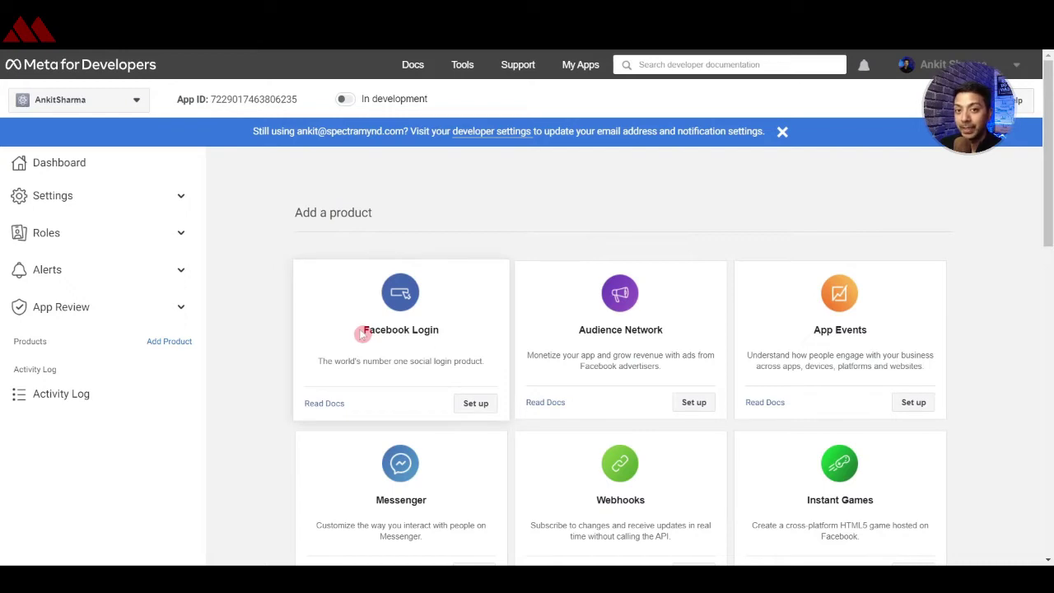
Step: Add Facebook Login for the Web platform with the site URL saved, and reach its Settings
click(473, 409)
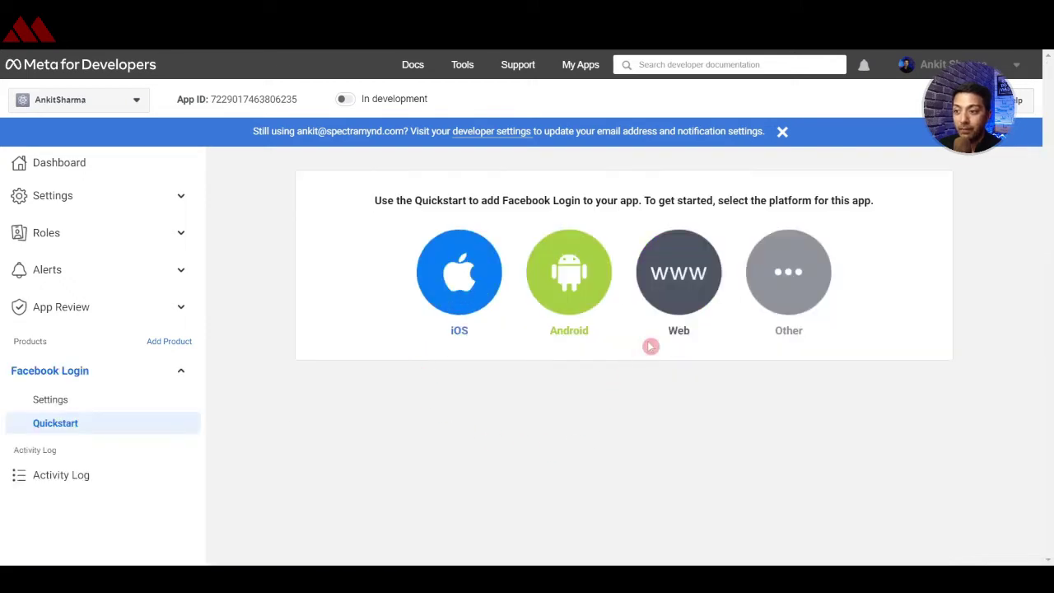
click(696, 274)
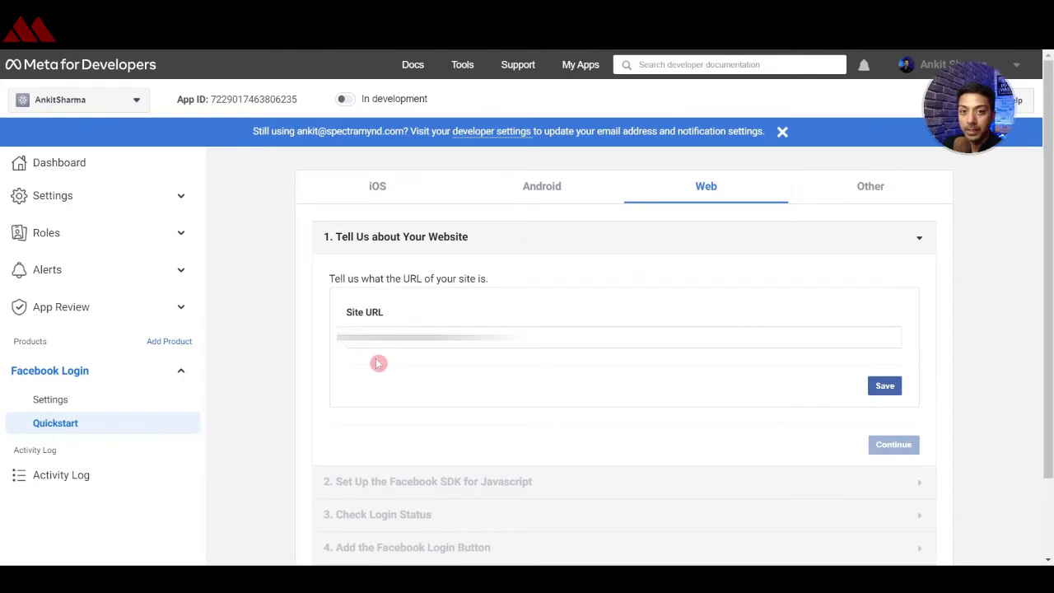
click(874, 394)
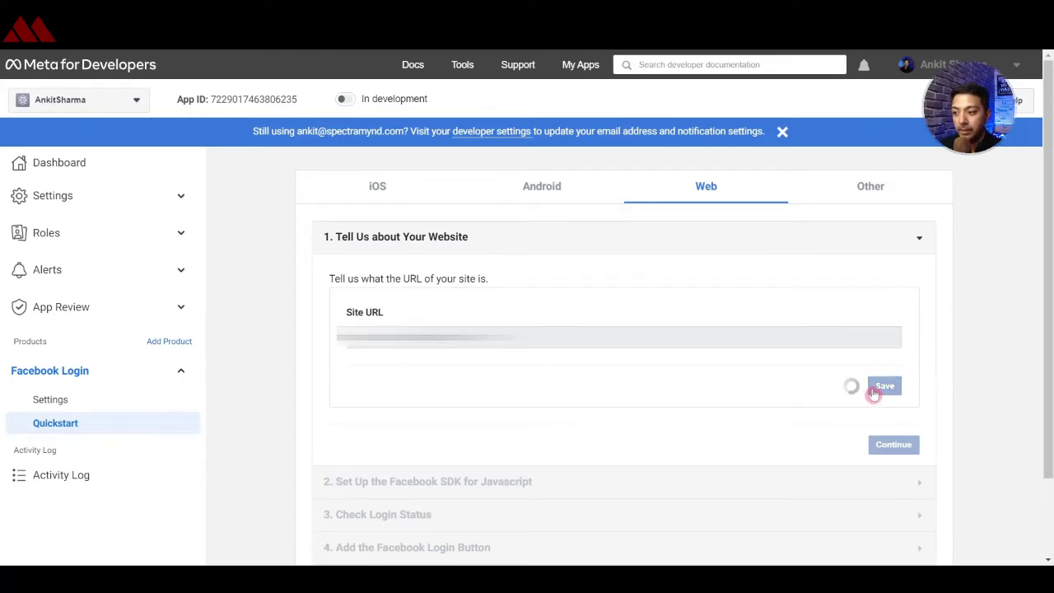
click(897, 444)
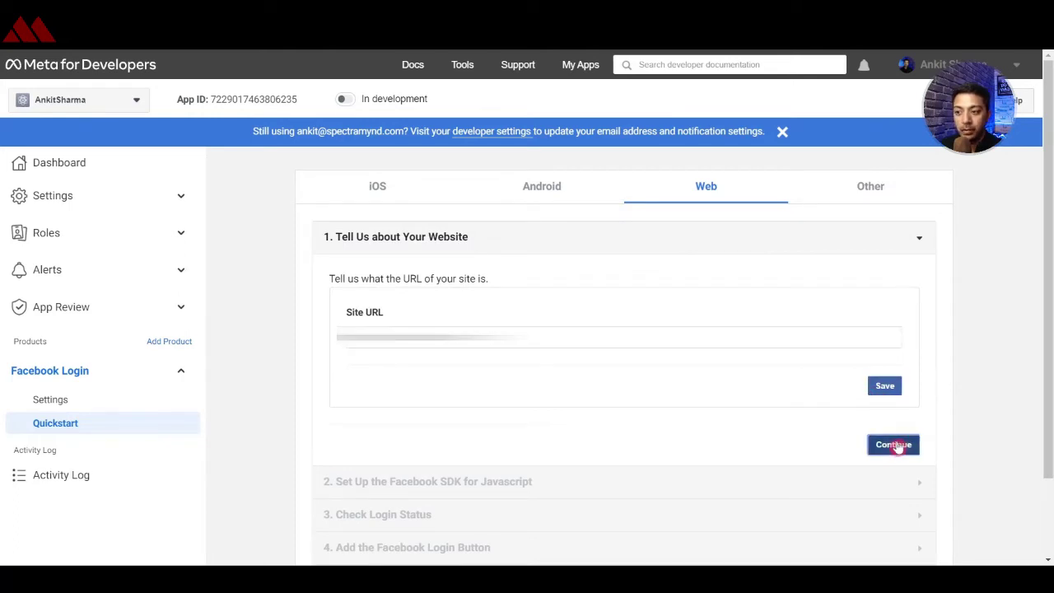
click(63, 402)
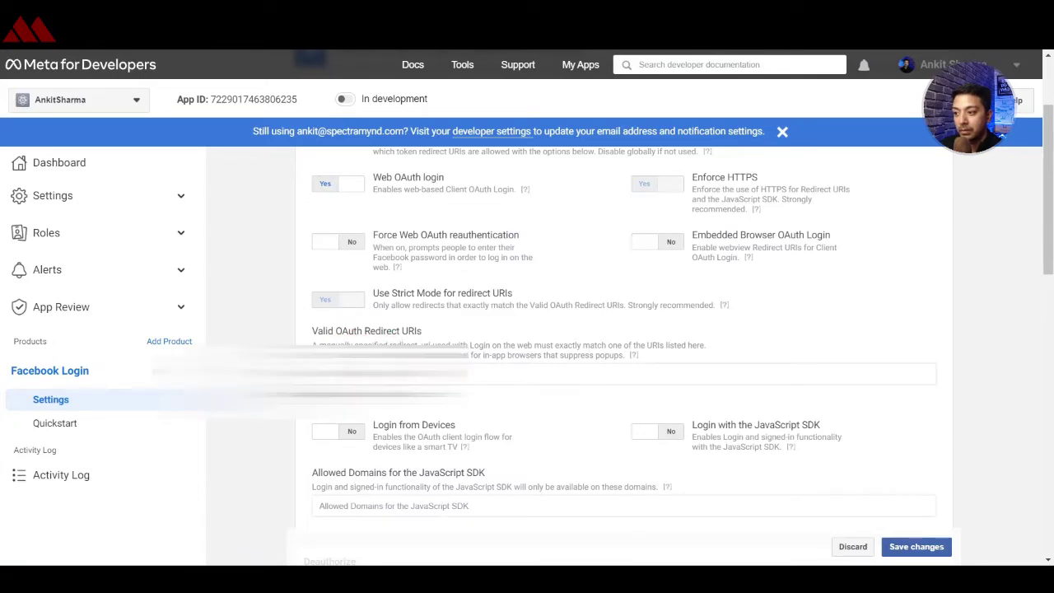
Step: Paste the Nextend guide's redirect URL into Valid OAuth Redirect URIs and save
key(ctrl+Tab)
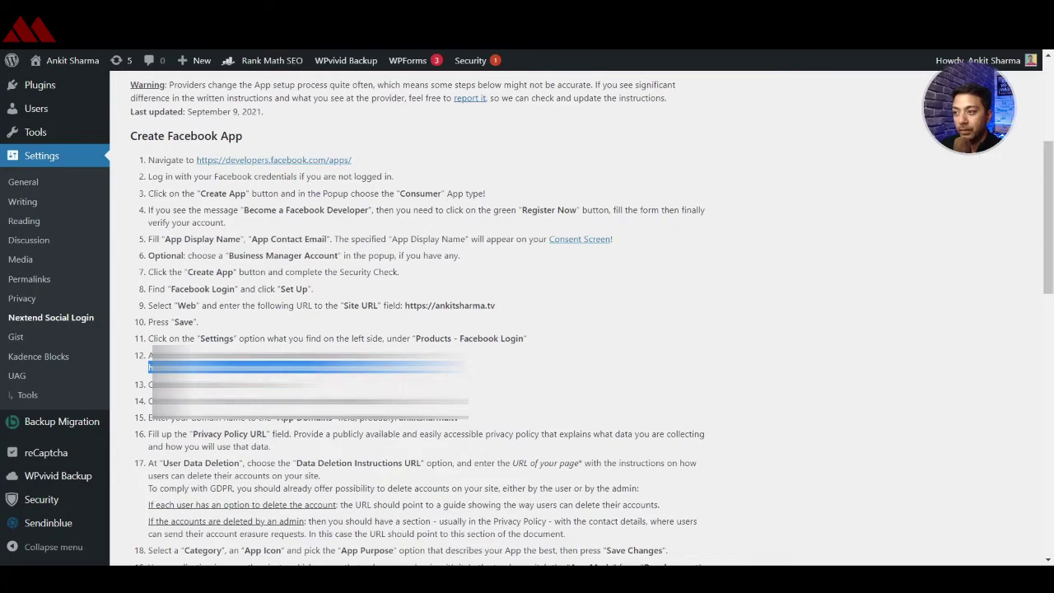
key(ctrl+Tab)
click(546, 372)
key(ctrl+v)
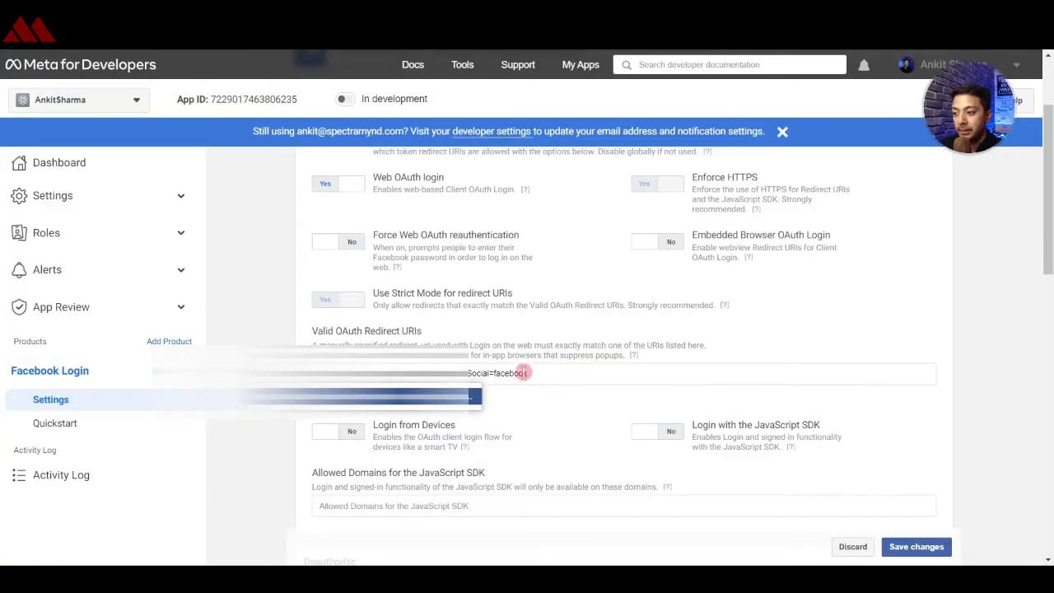
click(928, 548)
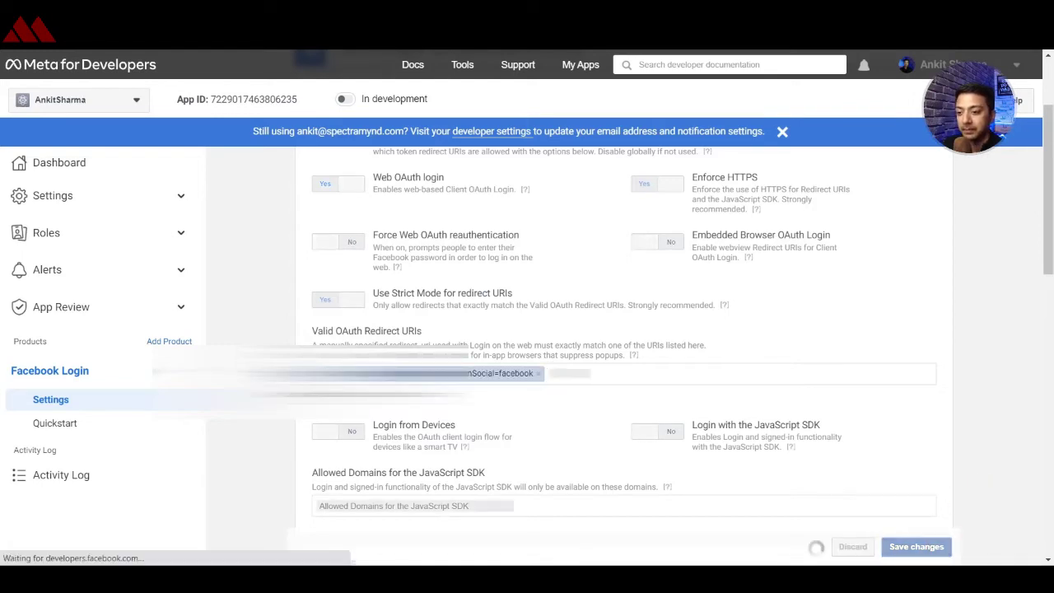
click(153, 196)
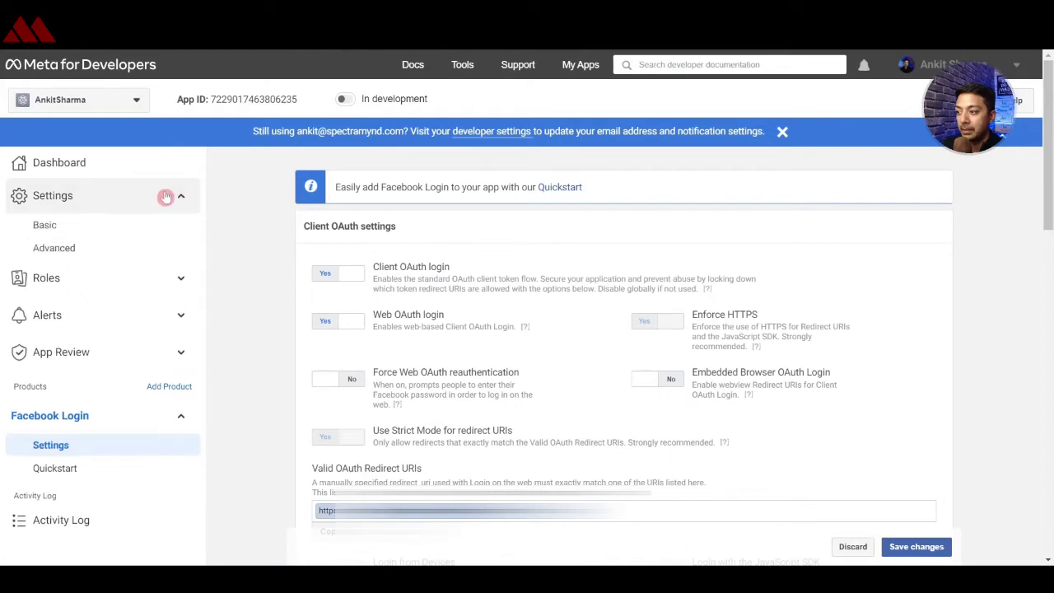
Step: Paste the privacy policy and terms of service URLs into the app's Basic settings
click(50, 227)
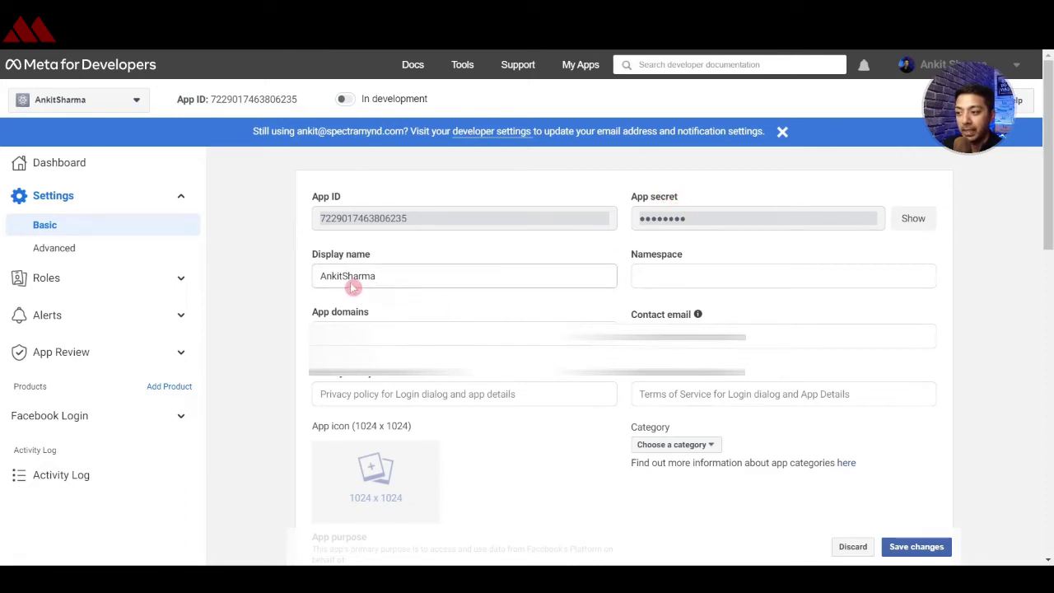
click(652, 272)
click(415, 324)
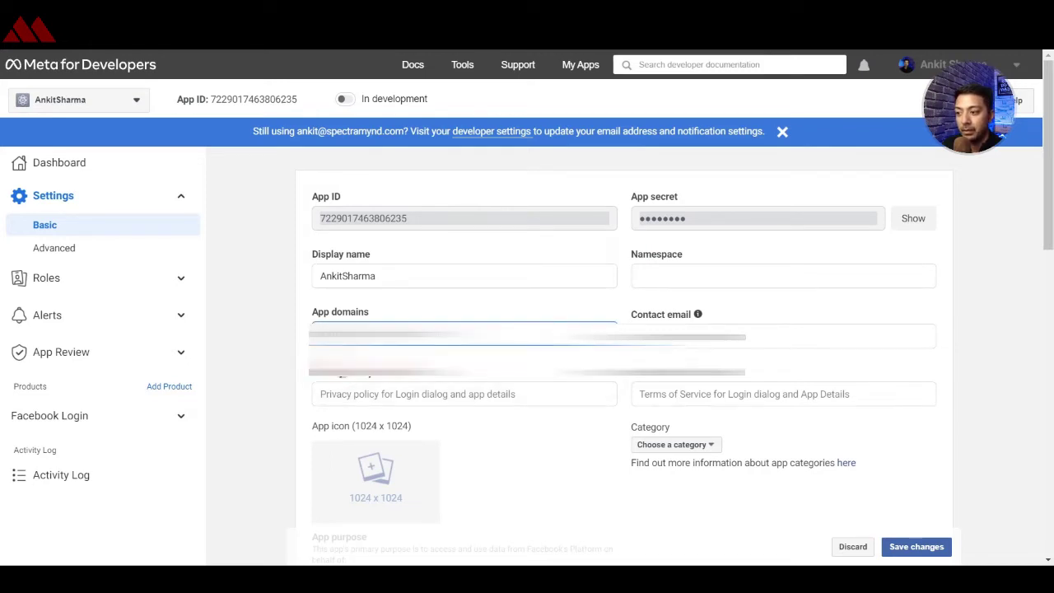
click(518, 396)
text(https://ankitsharma.tv/privacypolicy/)
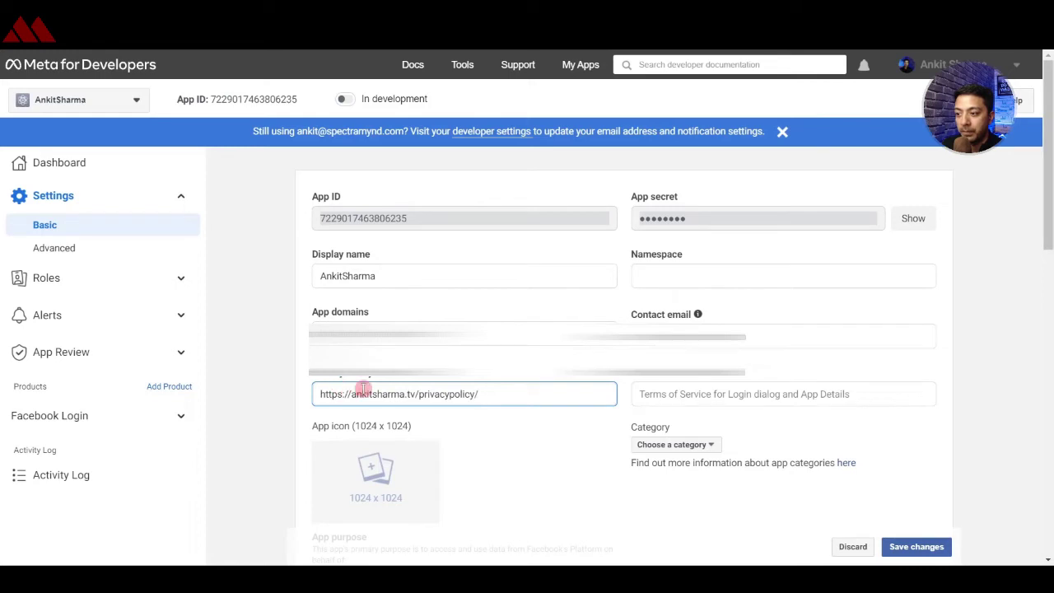
key(End)
click(908, 390)
text(https://ankitsharma.tv/terms-of-use/)
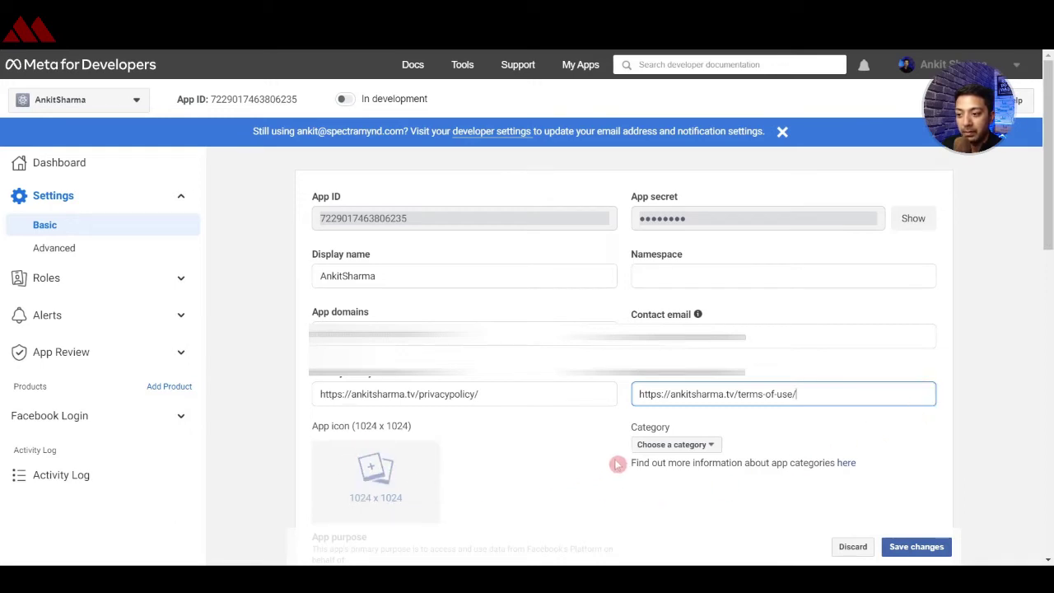
Step: Set category Business and pages, choose 'Yourself or your own business', and save
click(677, 444)
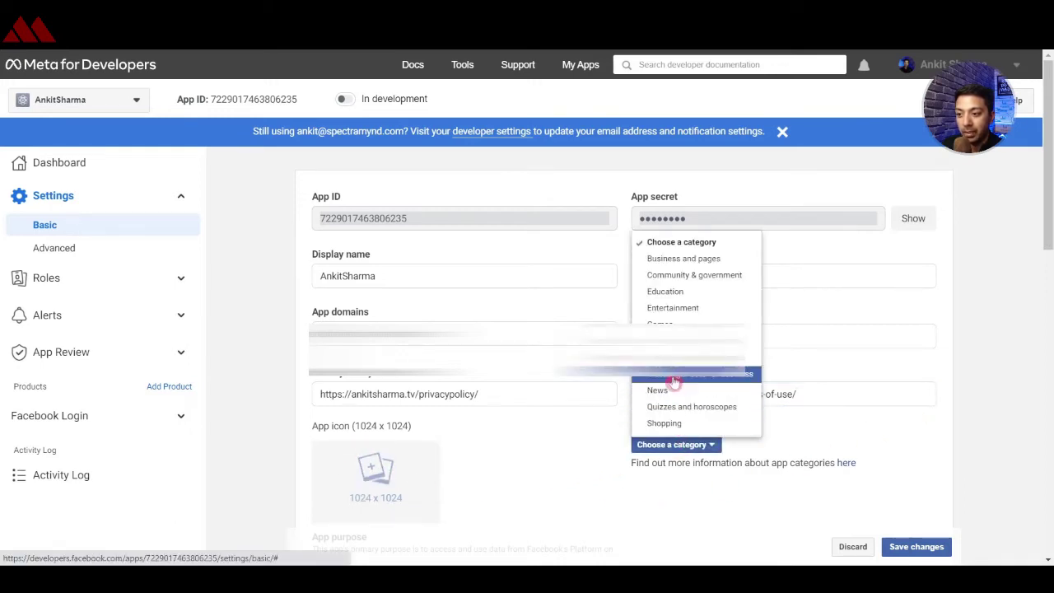
click(672, 259)
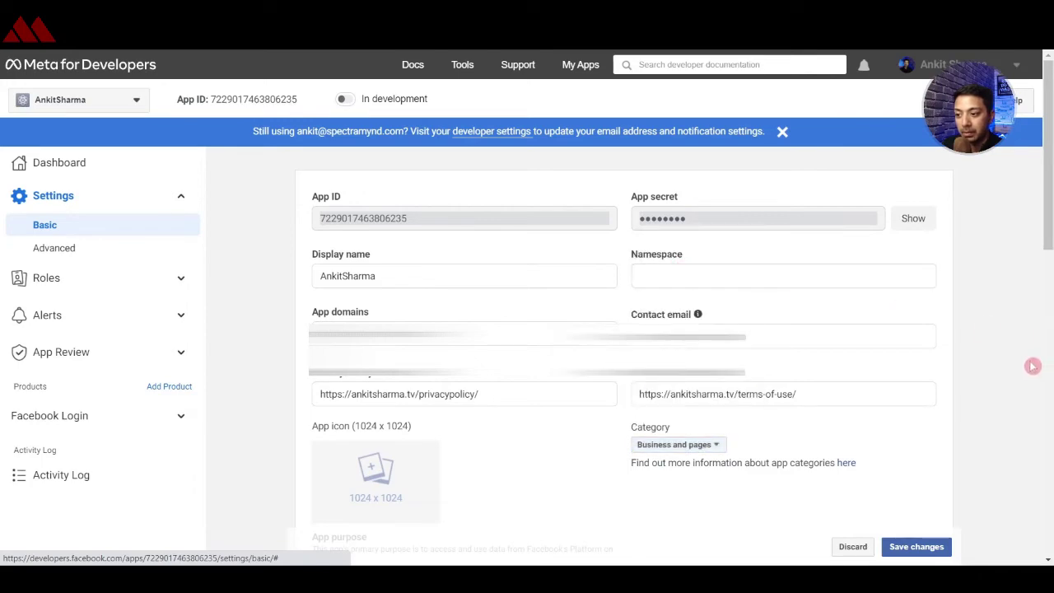
scroll(1005, 478, down, 3)
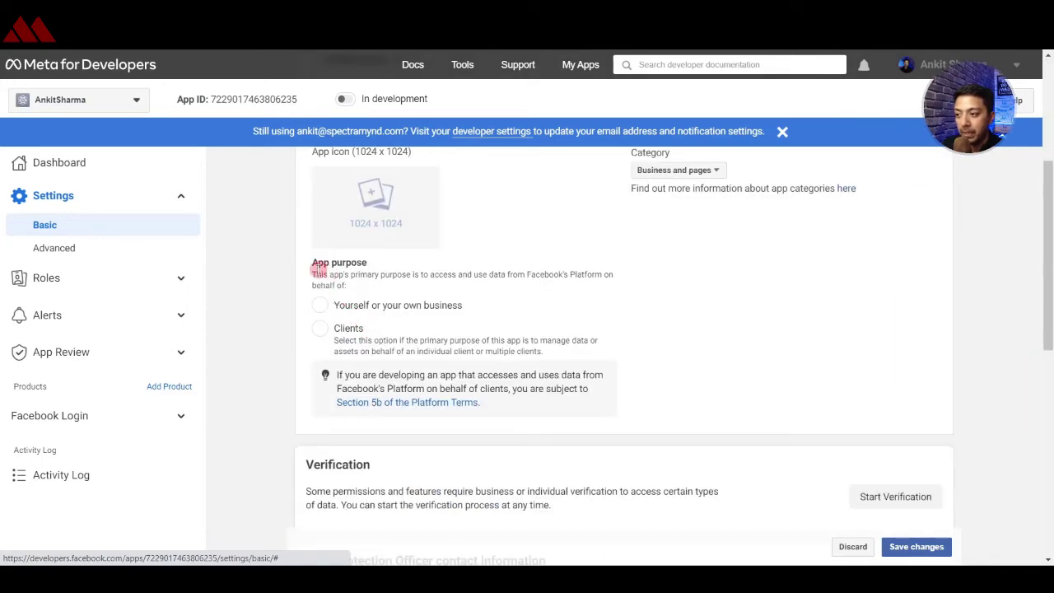
click(320, 305)
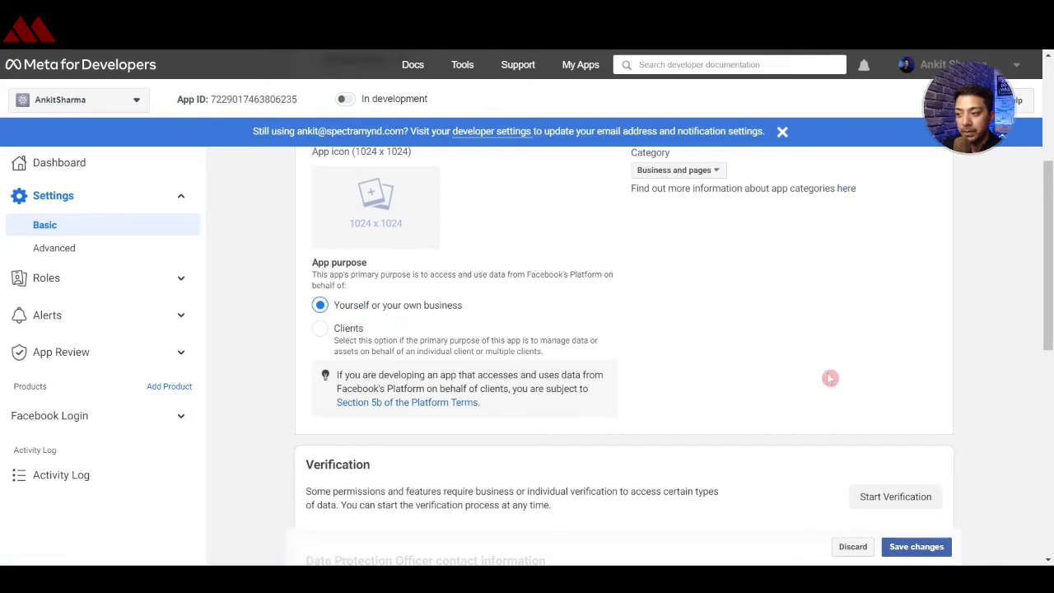
scroll(821, 389, down, 10)
click(930, 547)
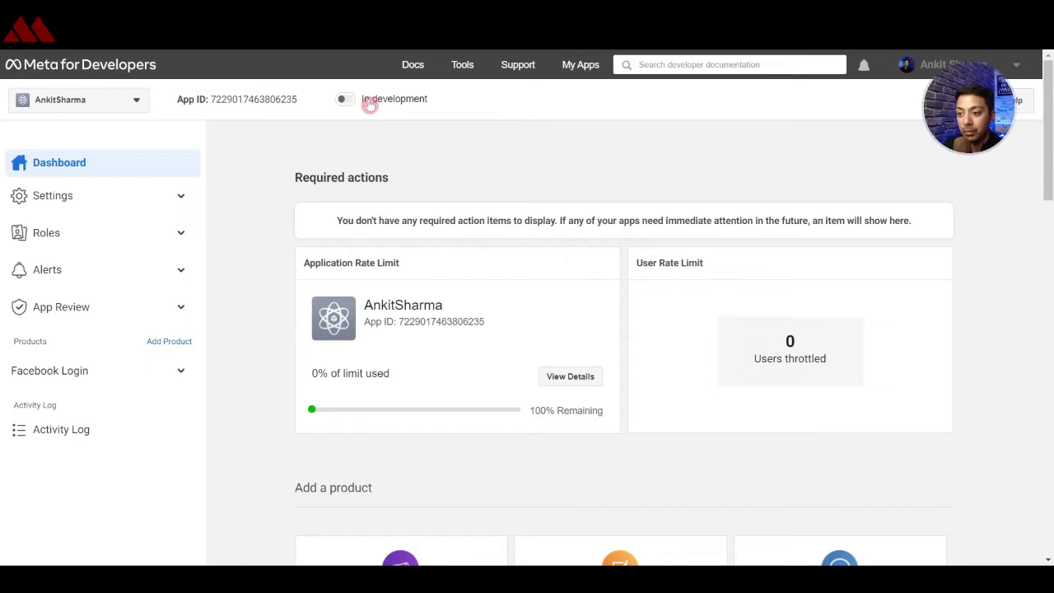
Step: Switch the app to Live mode and certify public_profile and email in the Data Use Checkup
click(344, 100)
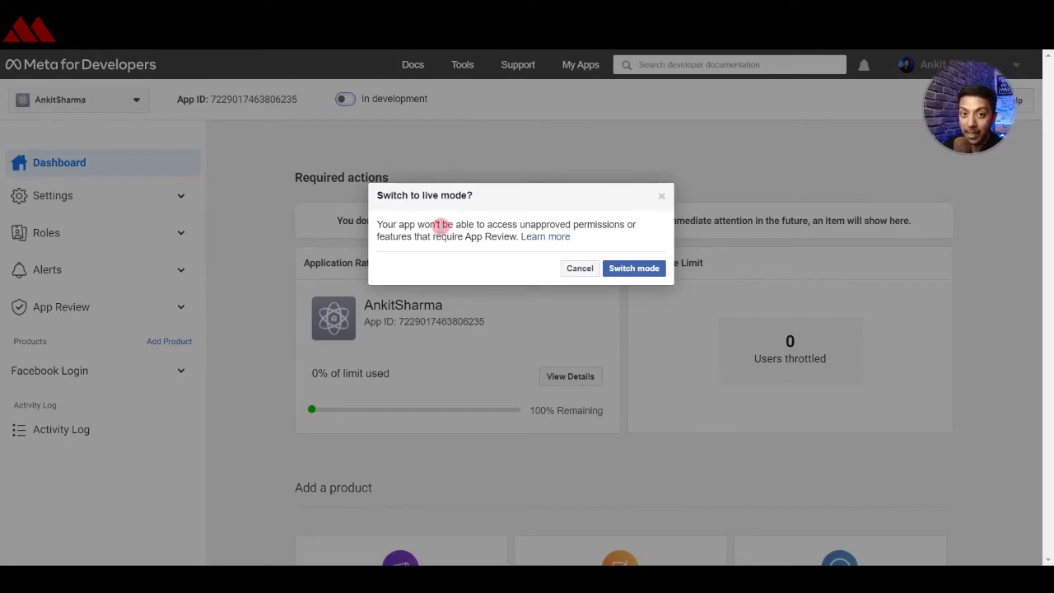
click(624, 269)
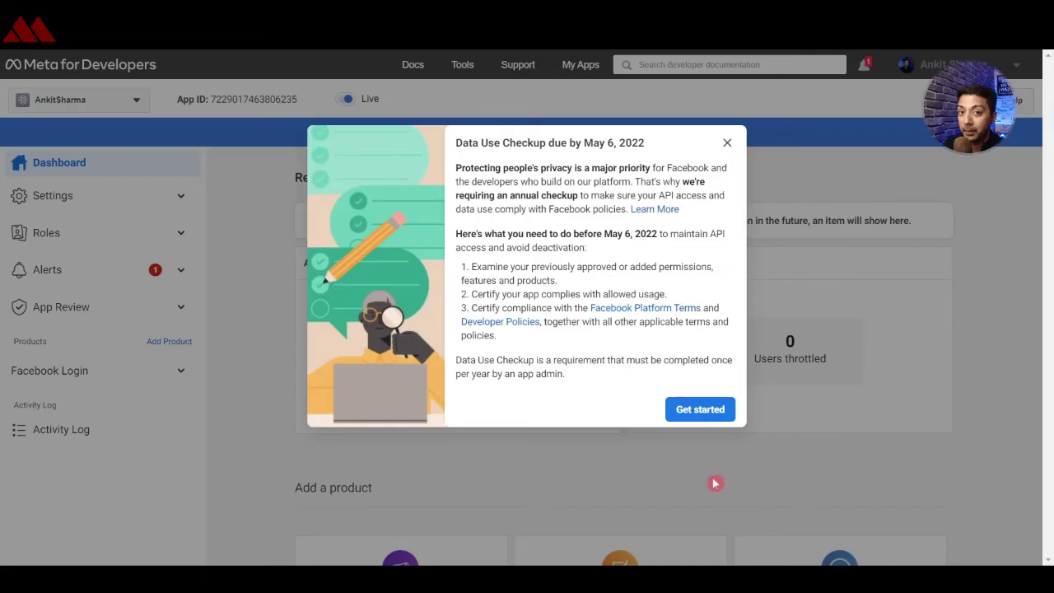
click(683, 412)
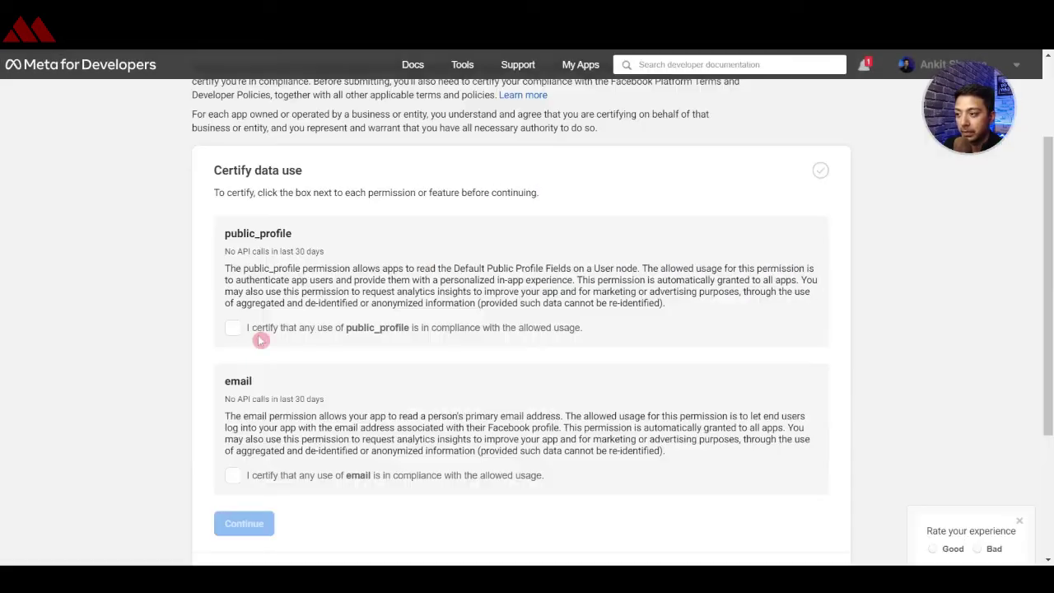
click(239, 332)
scroll(278, 363, down, 1)
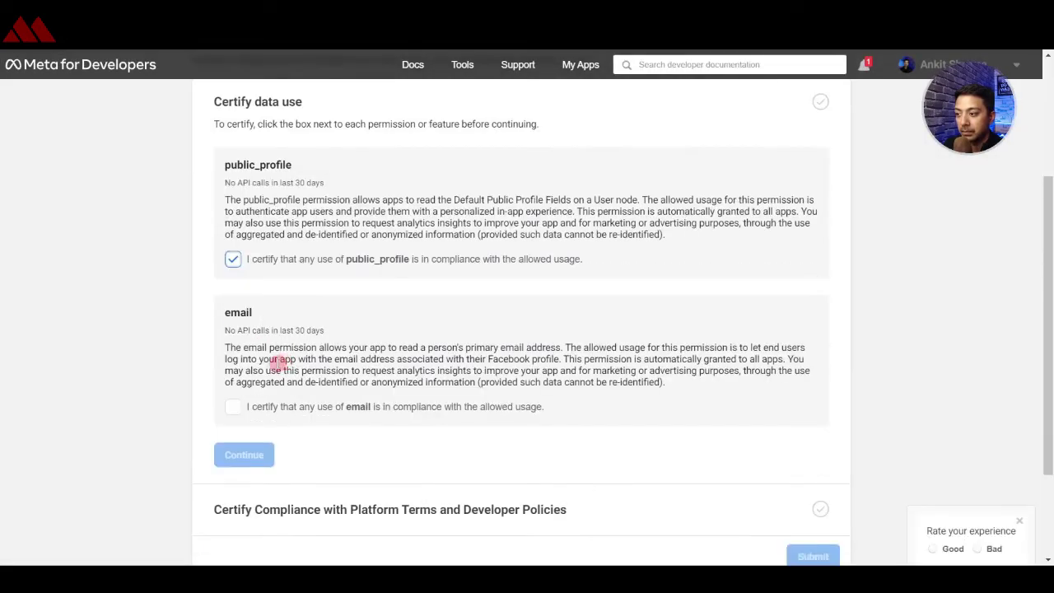
click(232, 409)
click(244, 454)
click(812, 402)
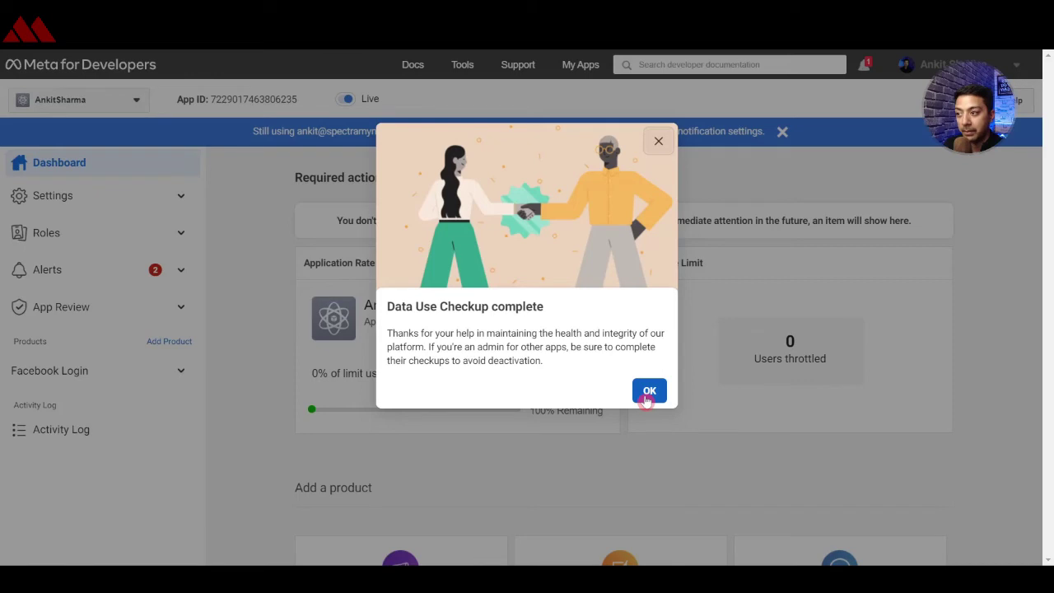
click(649, 391)
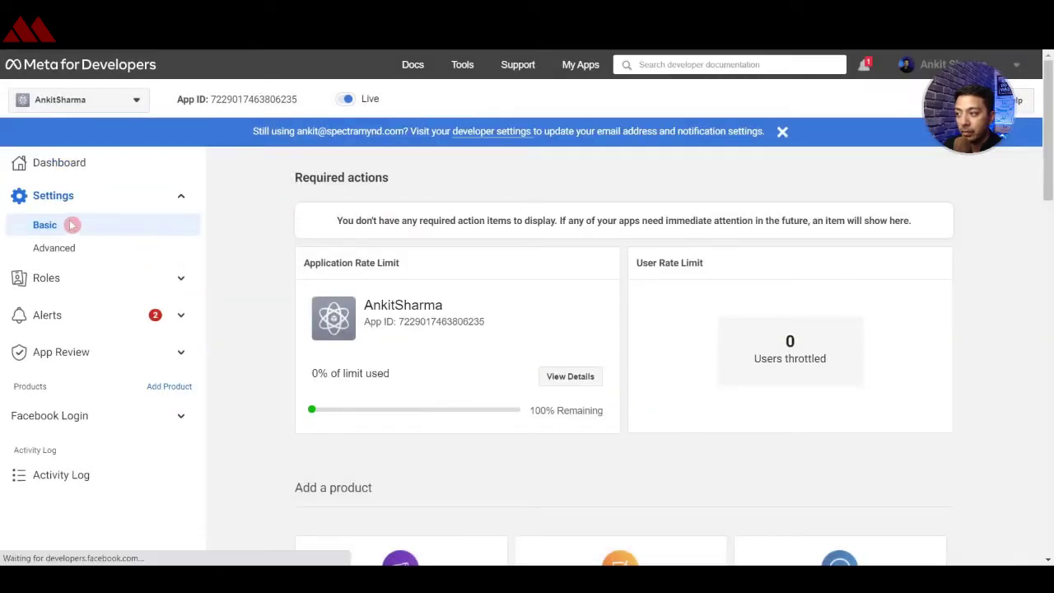
Step: Copy the Meta App ID into the App ID field of Nextend's Facebook settings
click(43, 222)
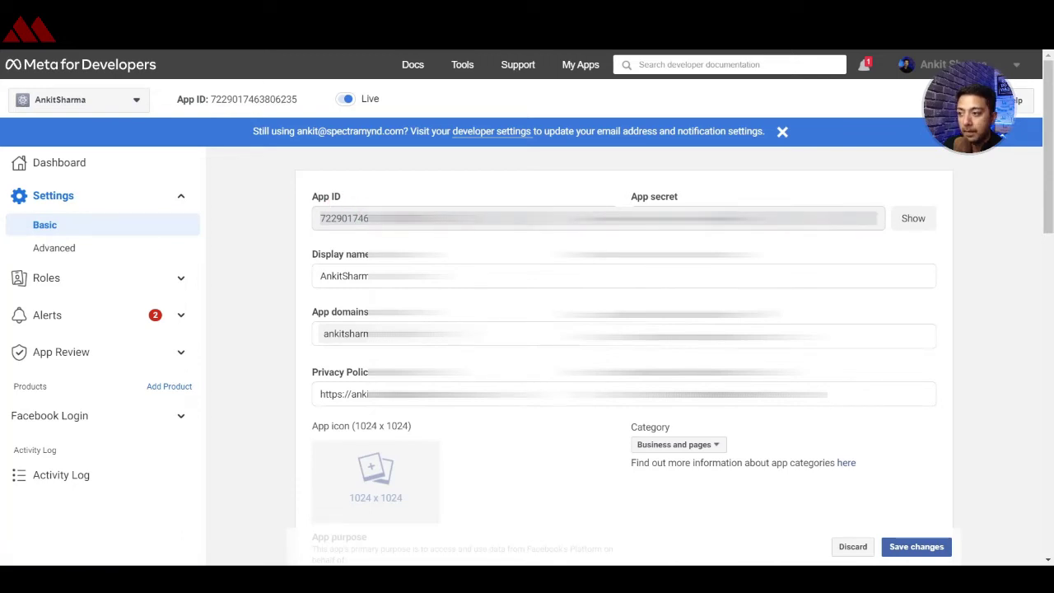
double_click(344, 218)
key(ctrl+c)
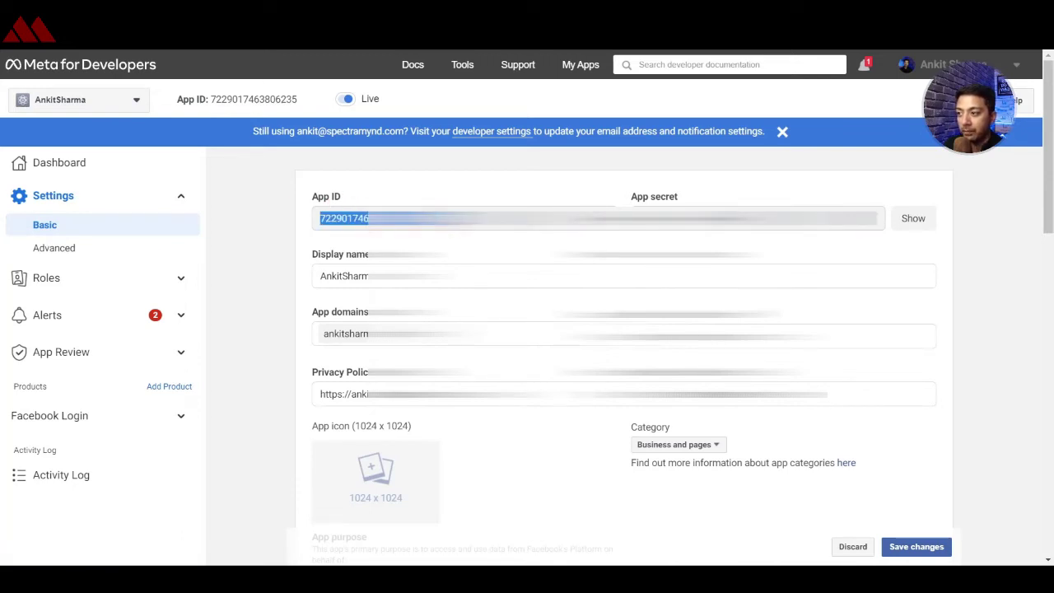
key(ctrl+Tab)
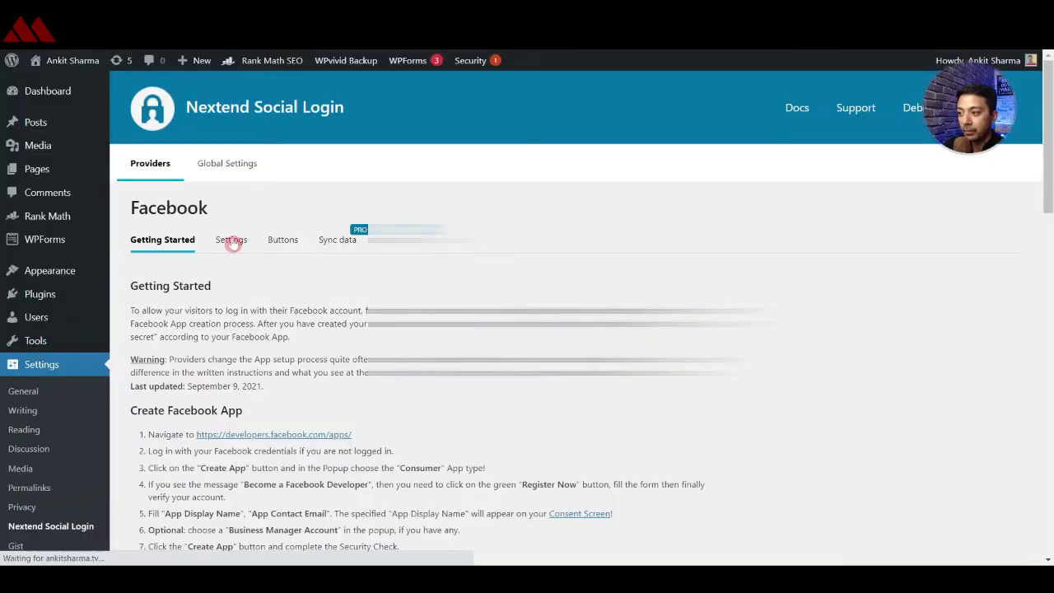
click(360, 294)
key(ctrl+v)
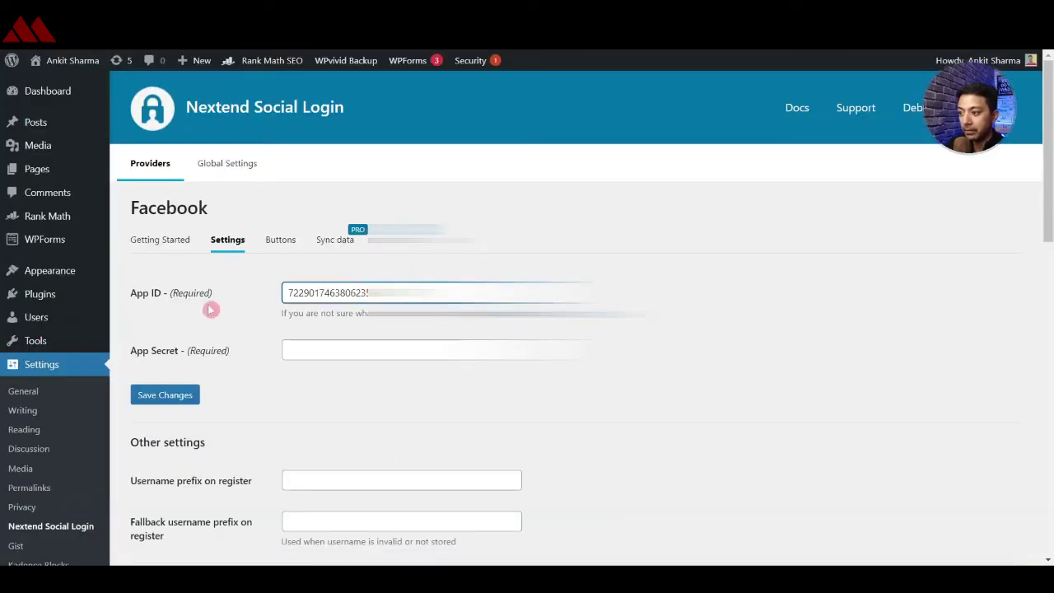
Step: Copy the revealed App Secret into Nextend's App Secret field and save the settings
key(ctrl+Tab)
click(909, 221)
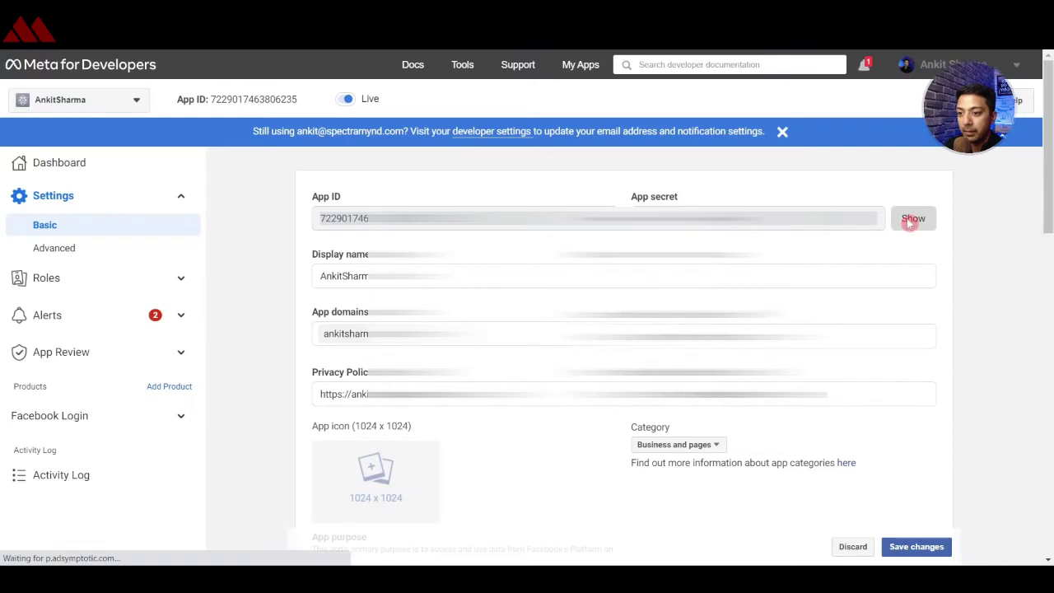
double_click(699, 218)
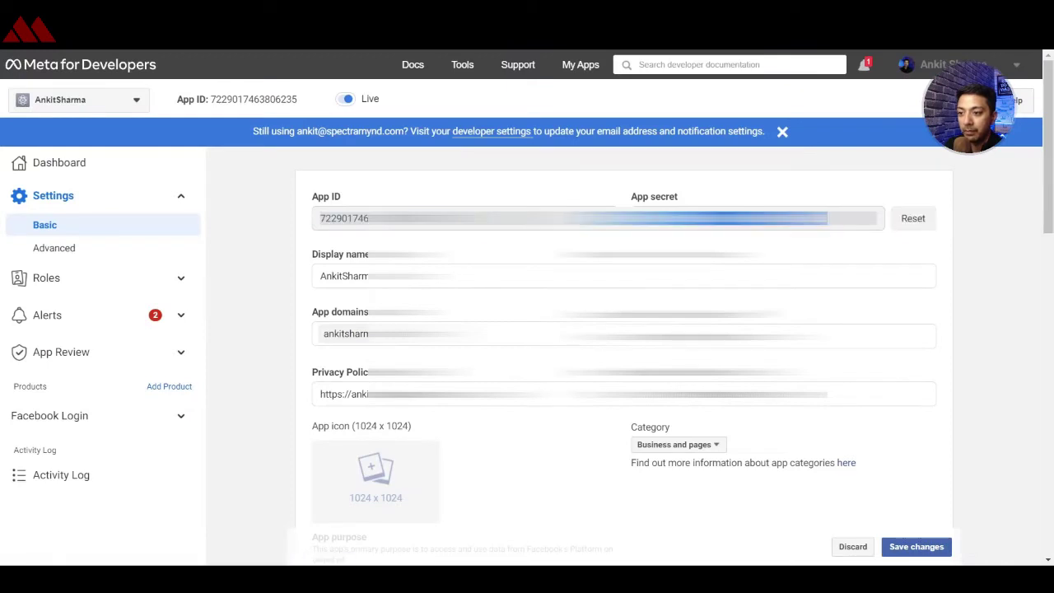
key(ctrl+Tab)
key(ctrl+v)
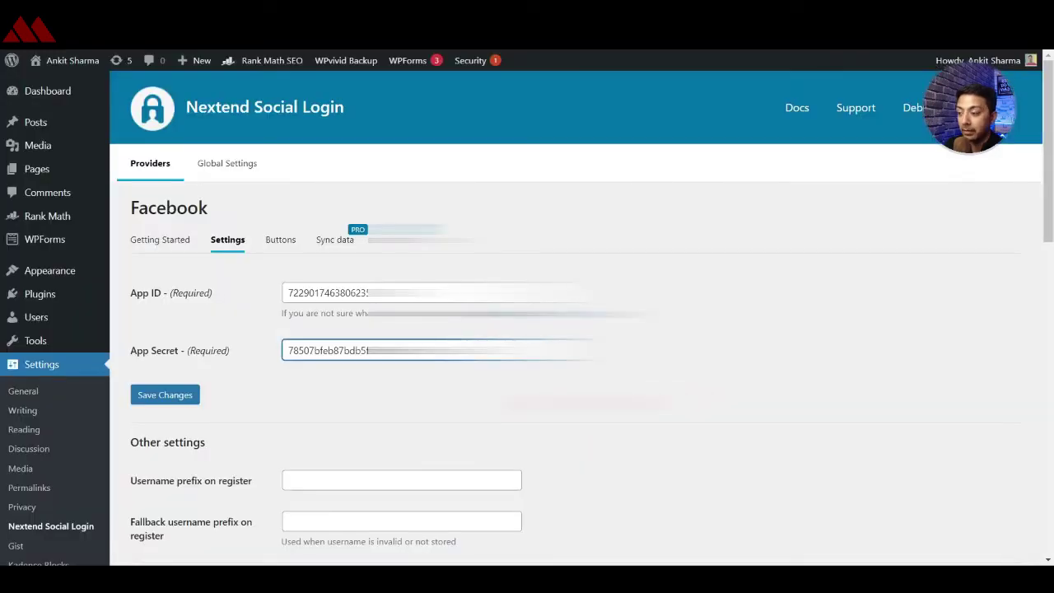
click(167, 397)
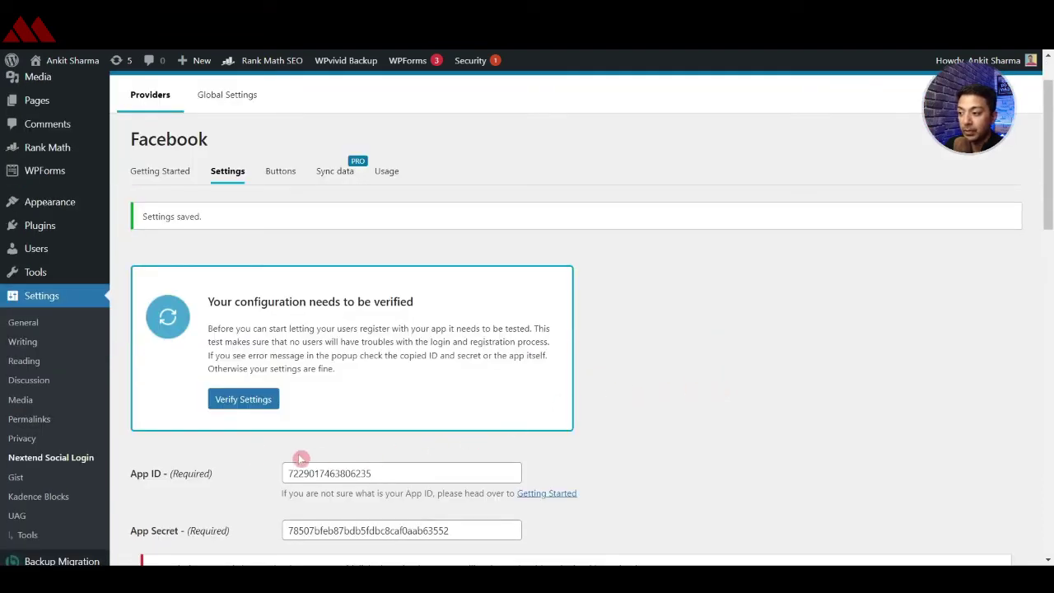
Step: Verify the Facebook provider by approving the test login popup, then enable it
click(241, 403)
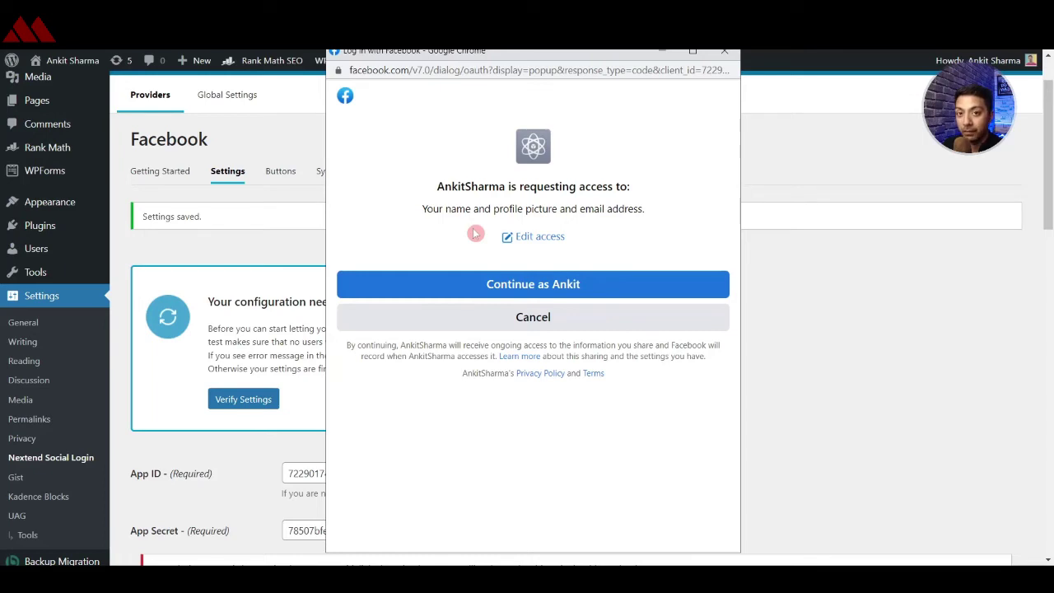
click(465, 282)
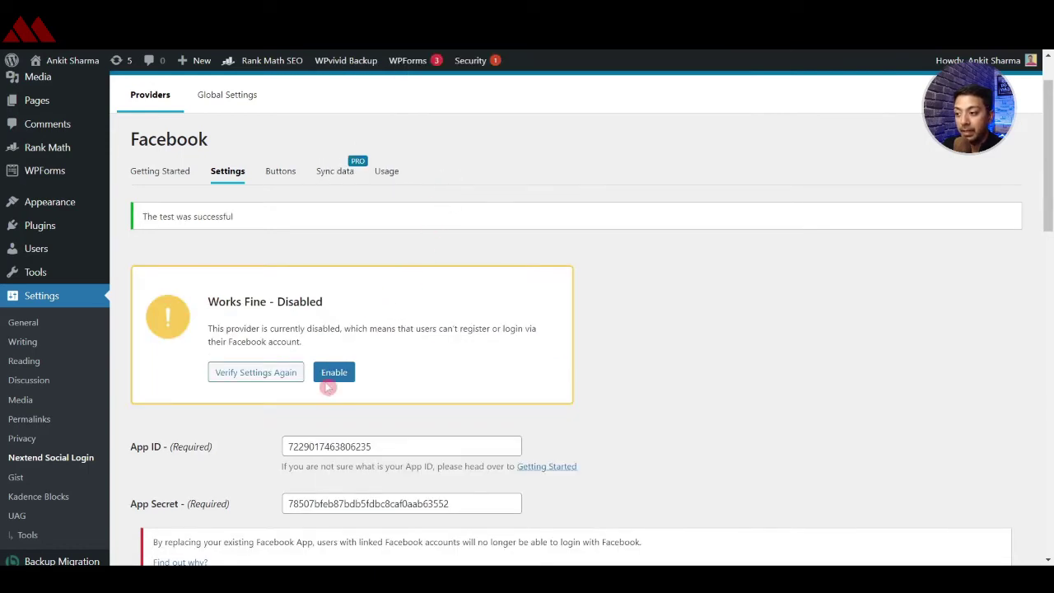
click(332, 375)
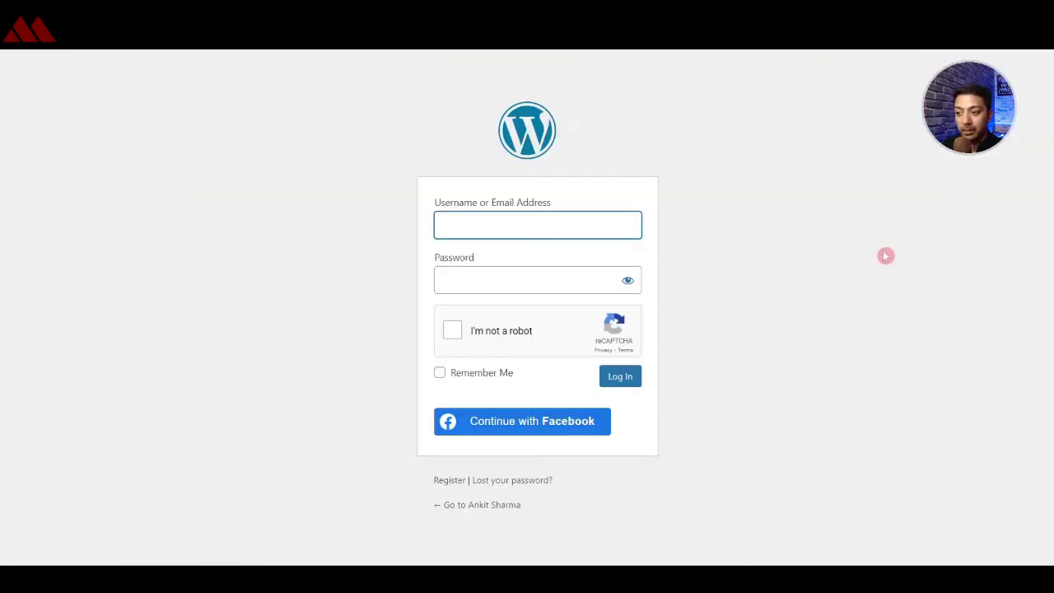
Step: Test the new Continue with Facebook button on the WordPress login page
click(511, 433)
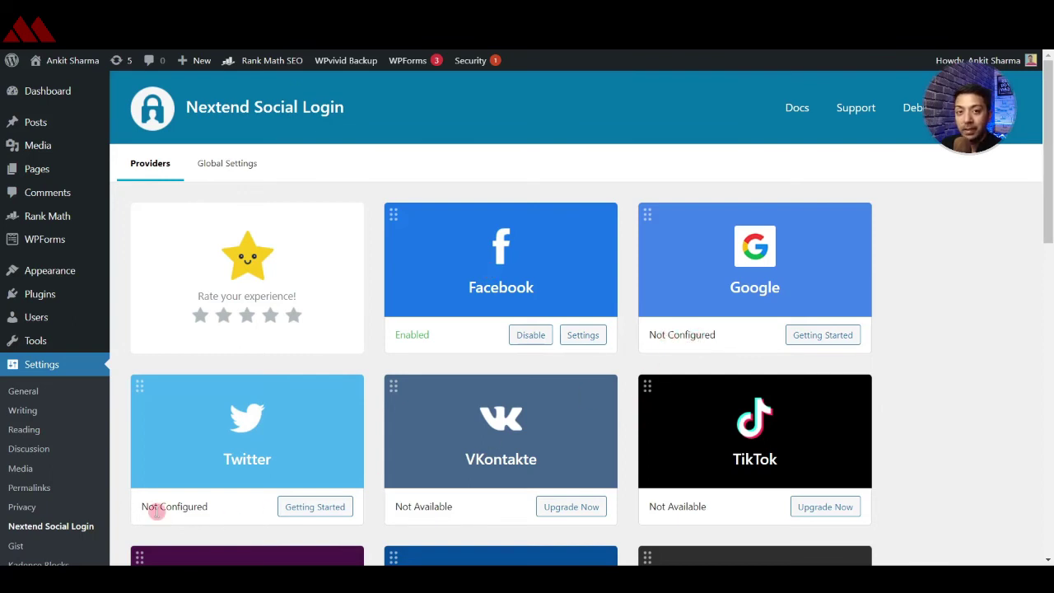
Step: Open Getting Started on the Google provider card and scroll to the Create Google App steps
click(820, 337)
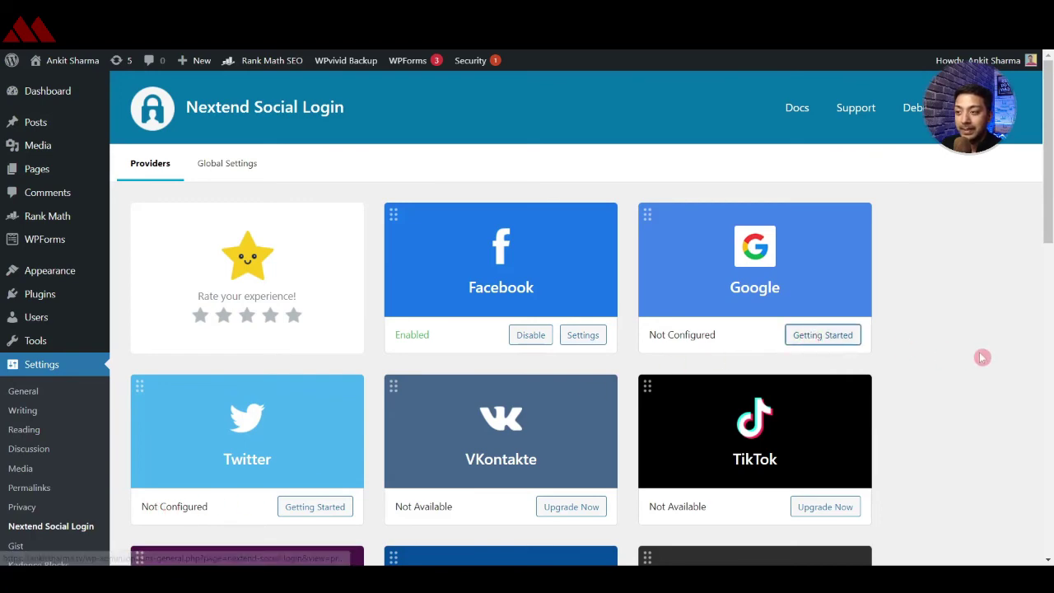
scroll(365, 405, down, 5)
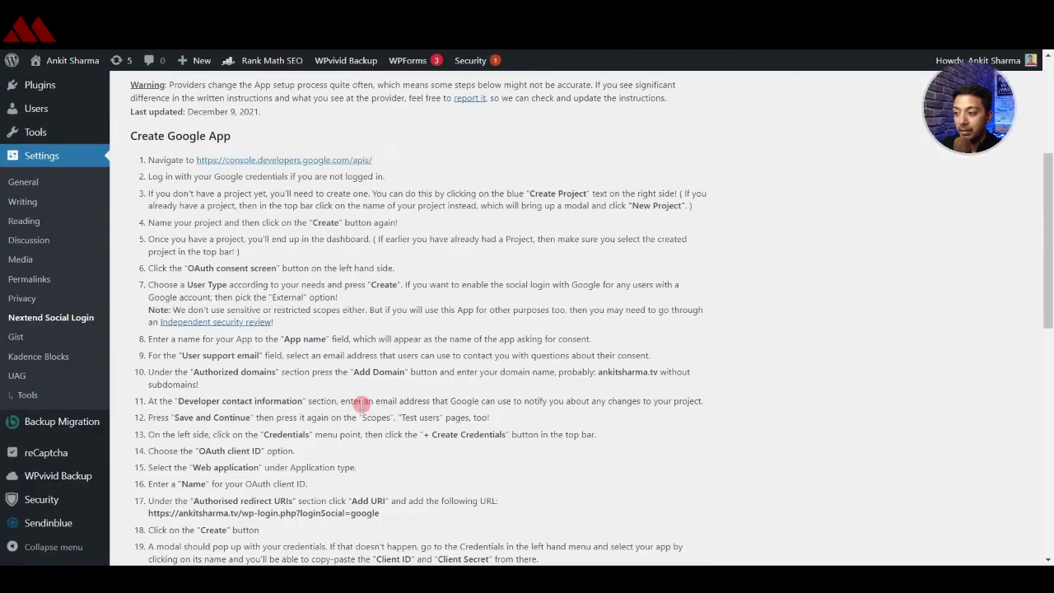